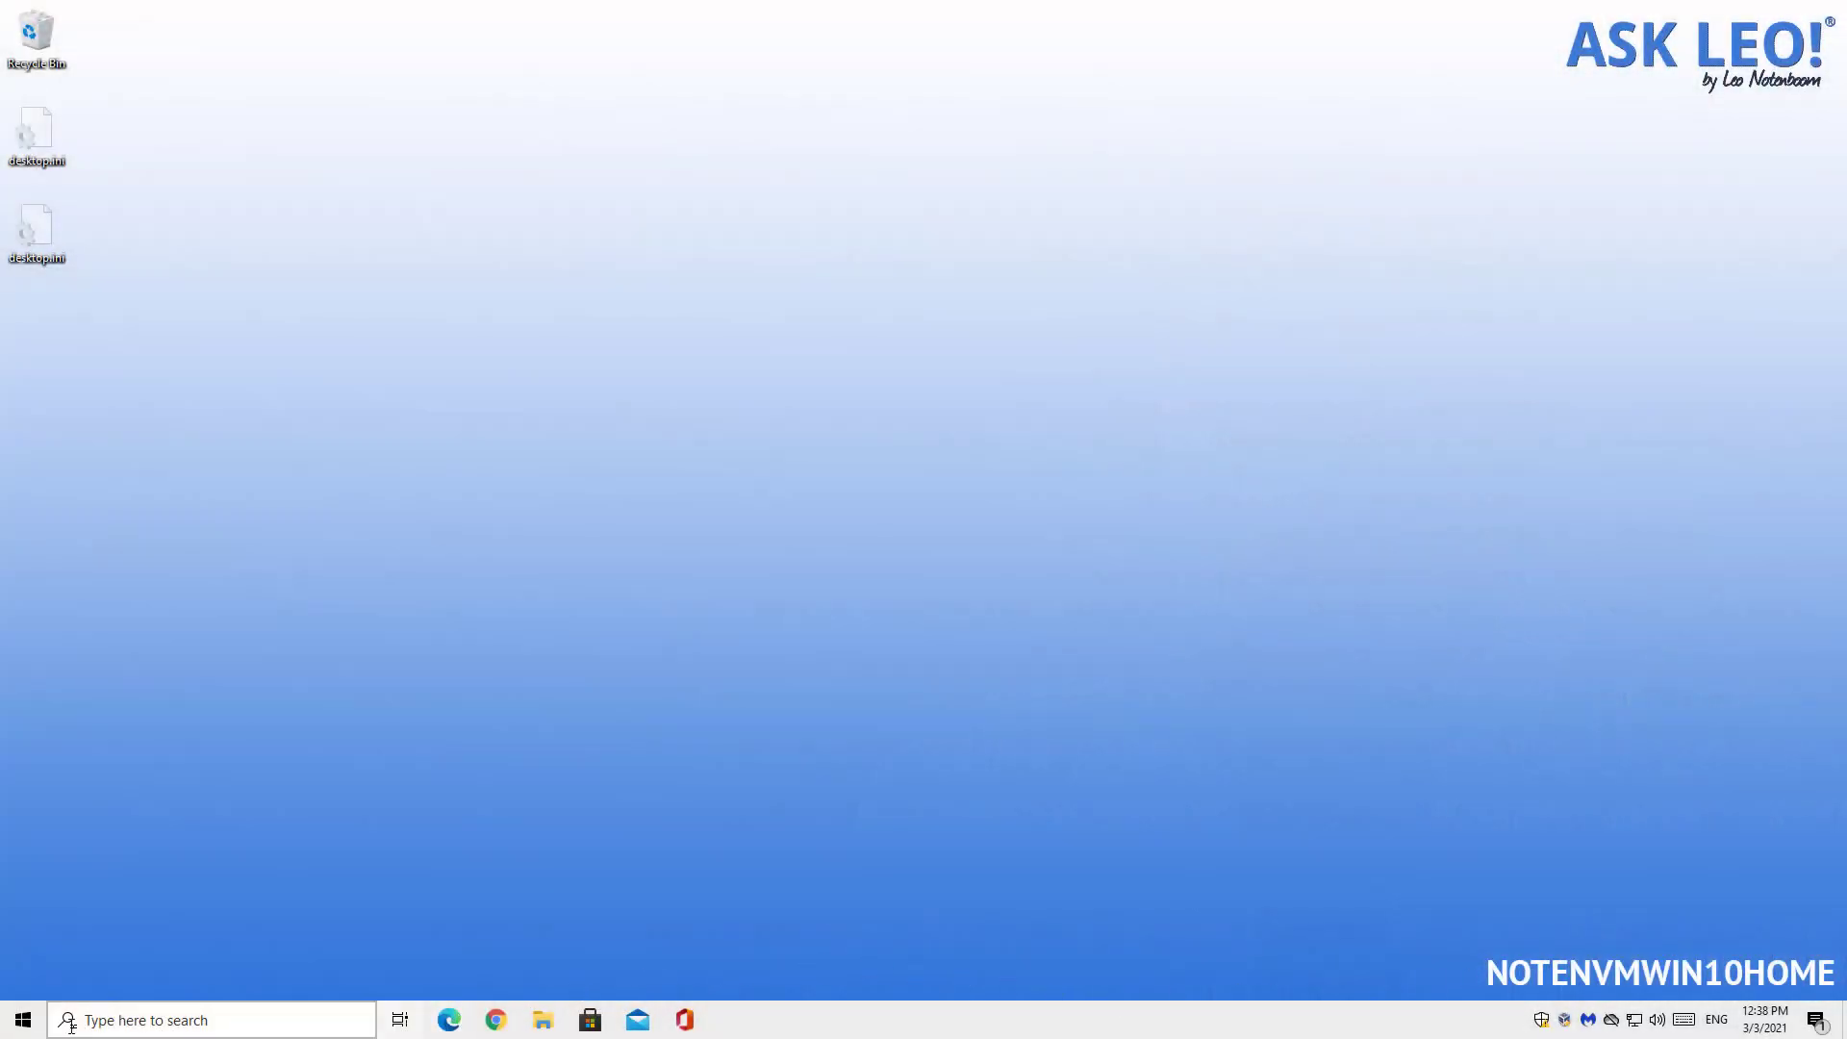
Open Disk Management from the Start quick menu and enlarge its window to show every disk
right_click(23, 1019)
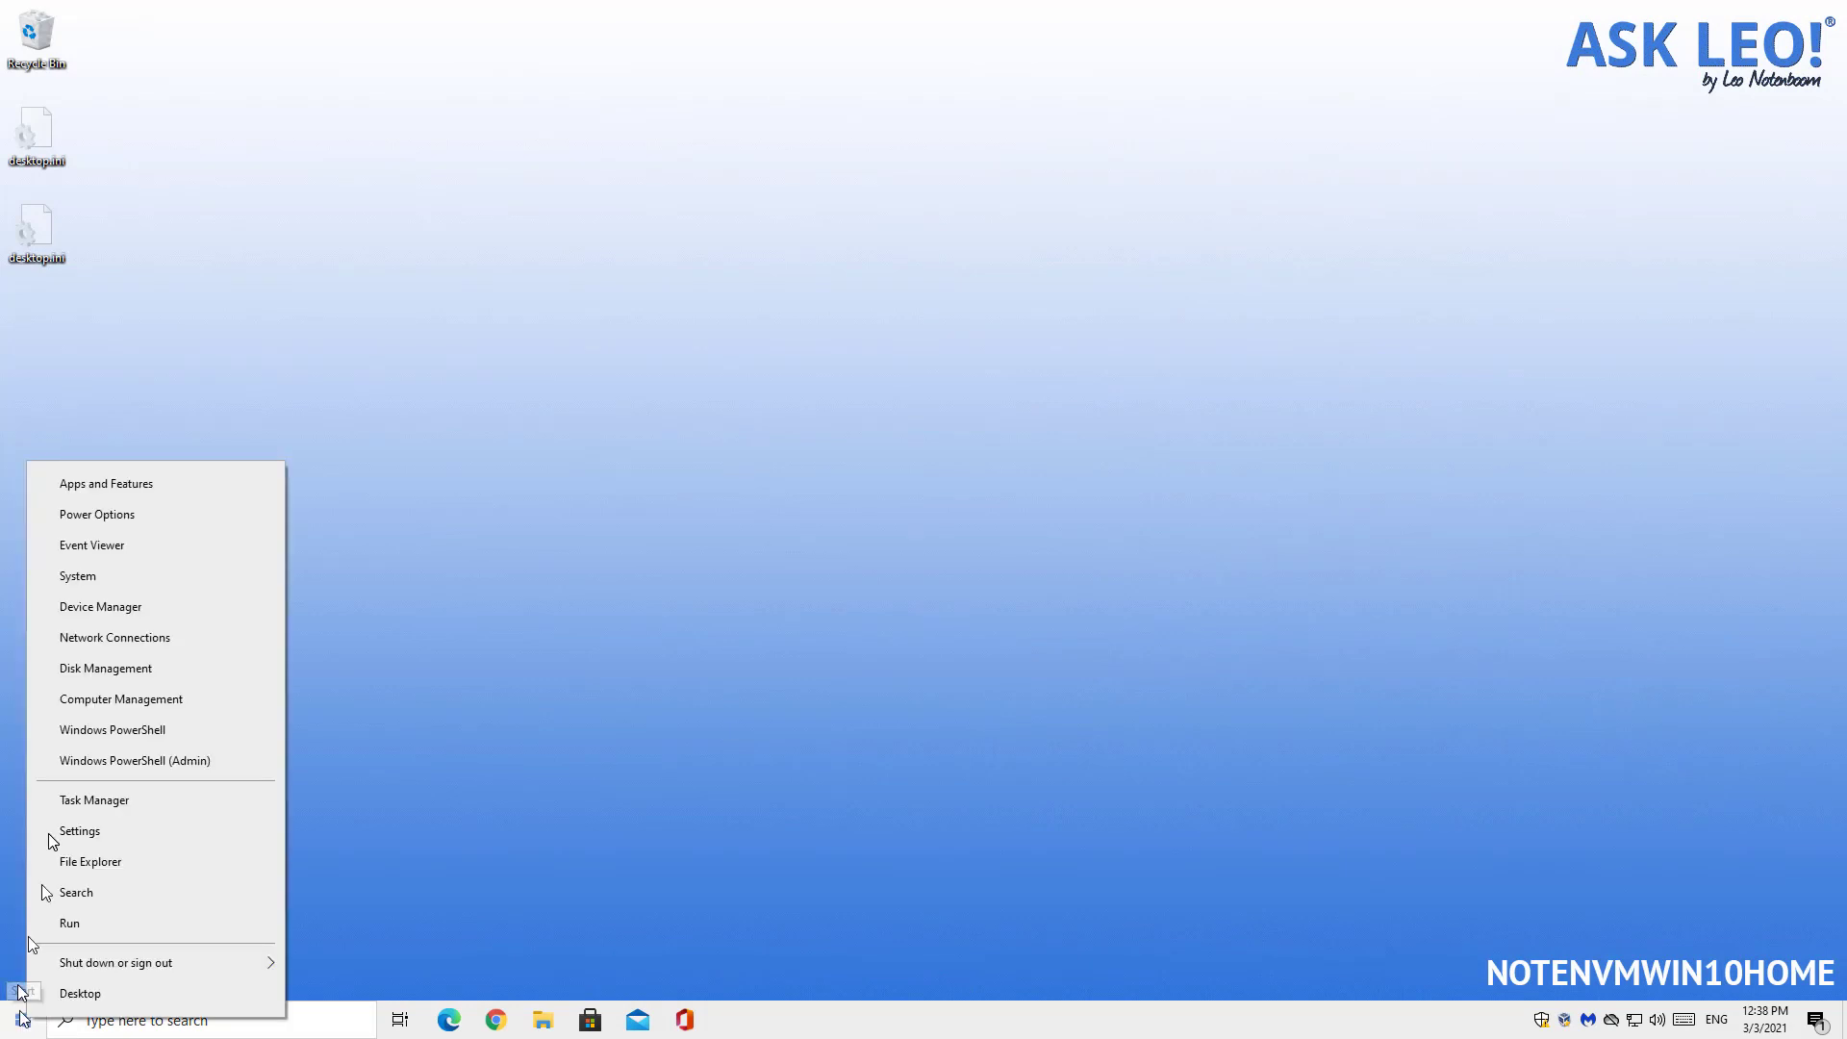
click(150, 672)
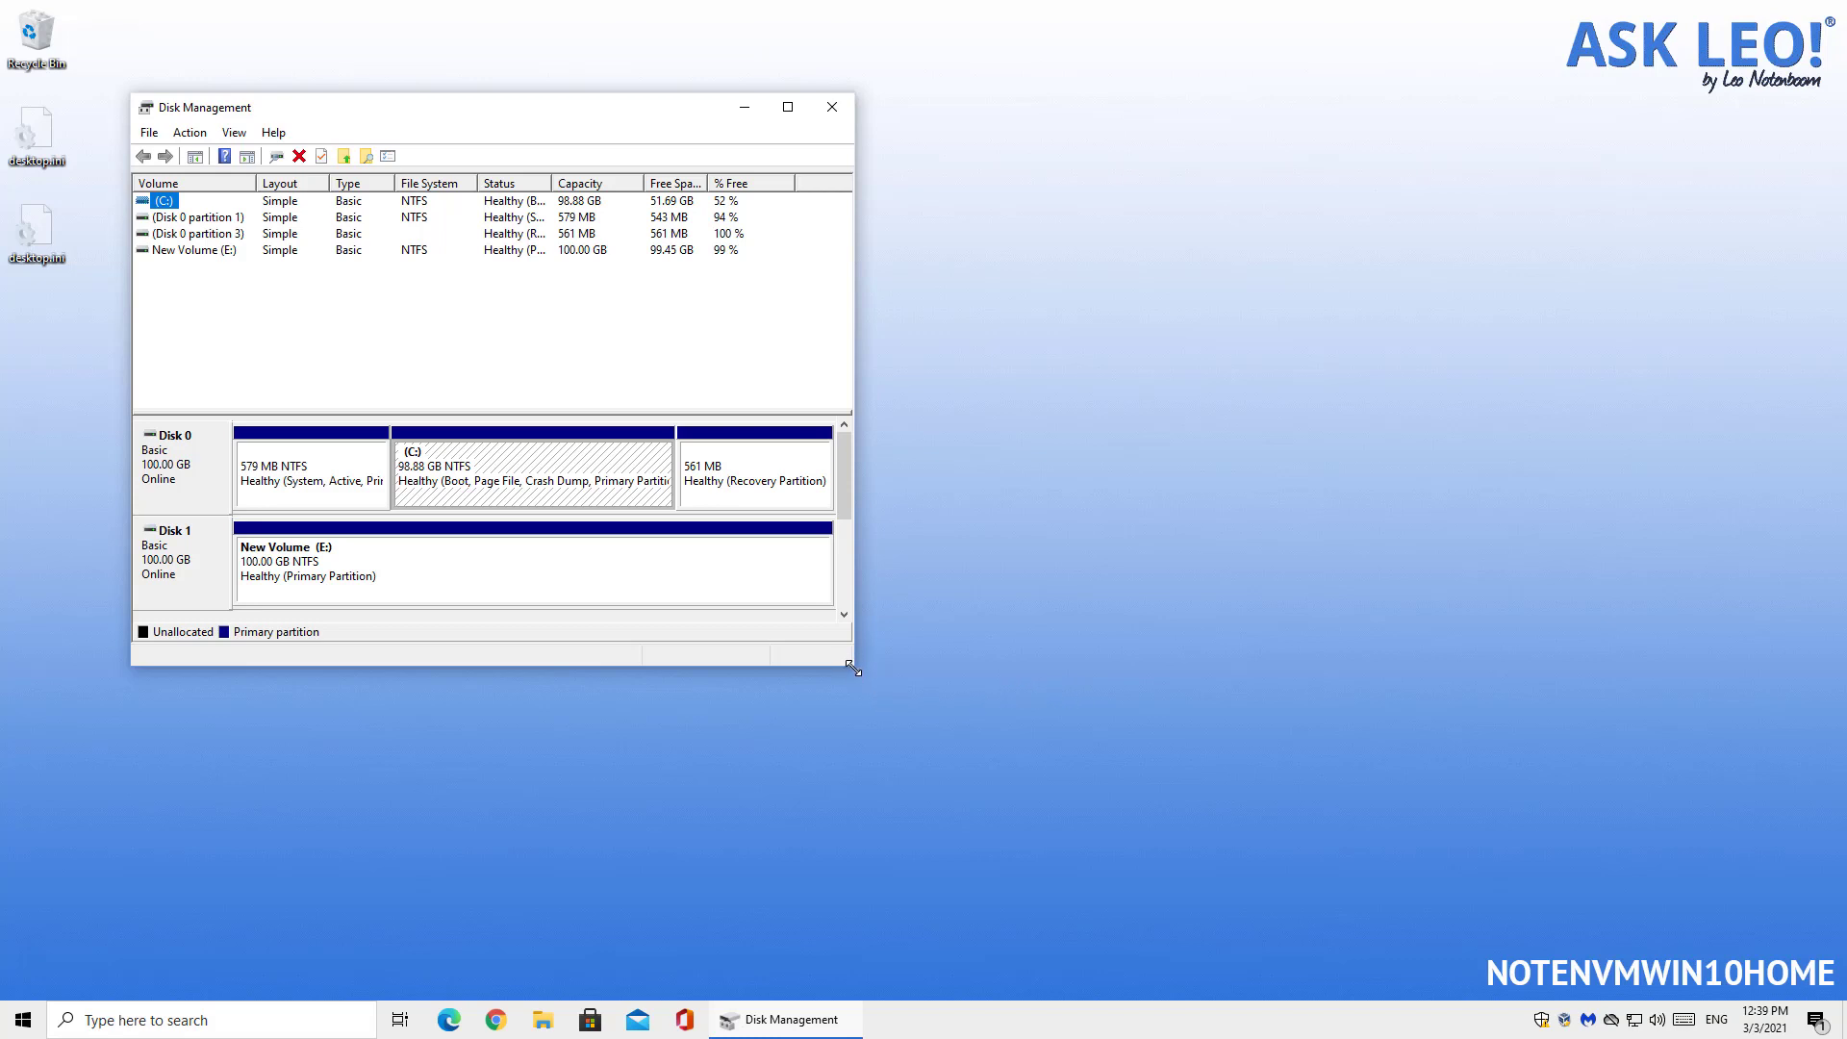
drag(854, 670, 1379, 780)
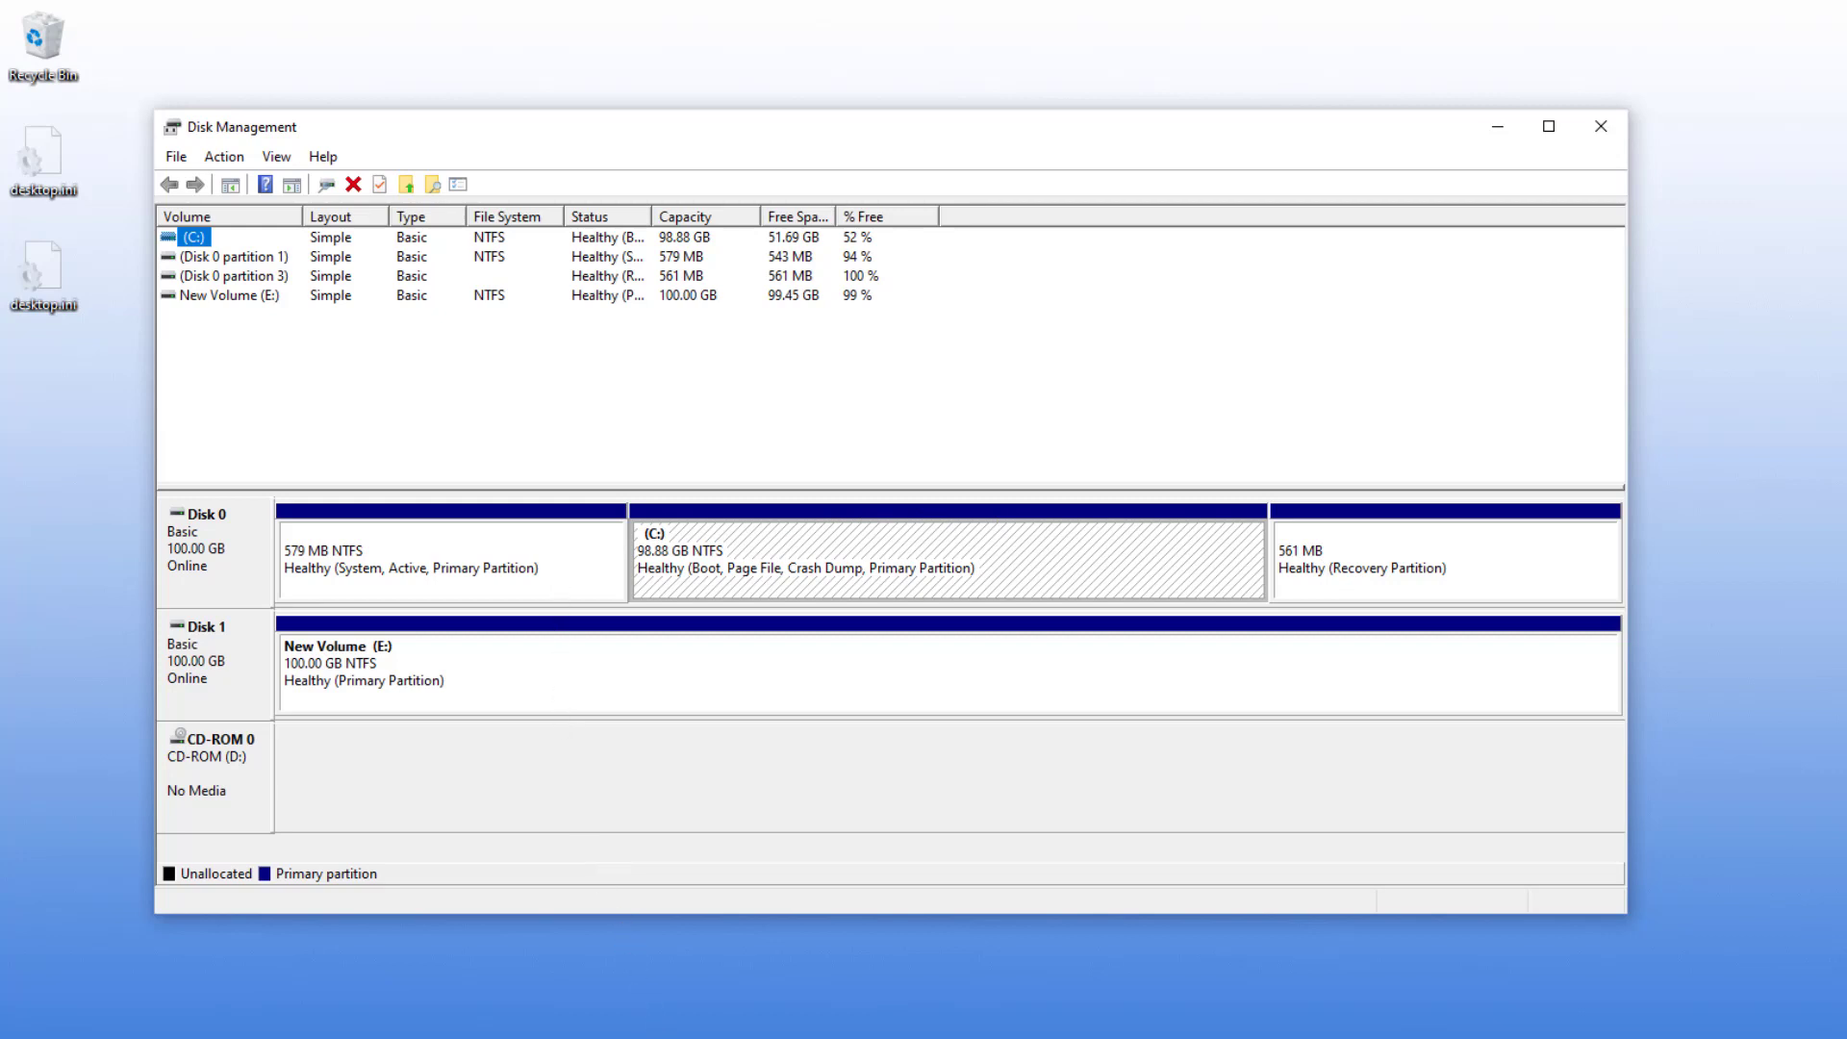
click(933, 832)
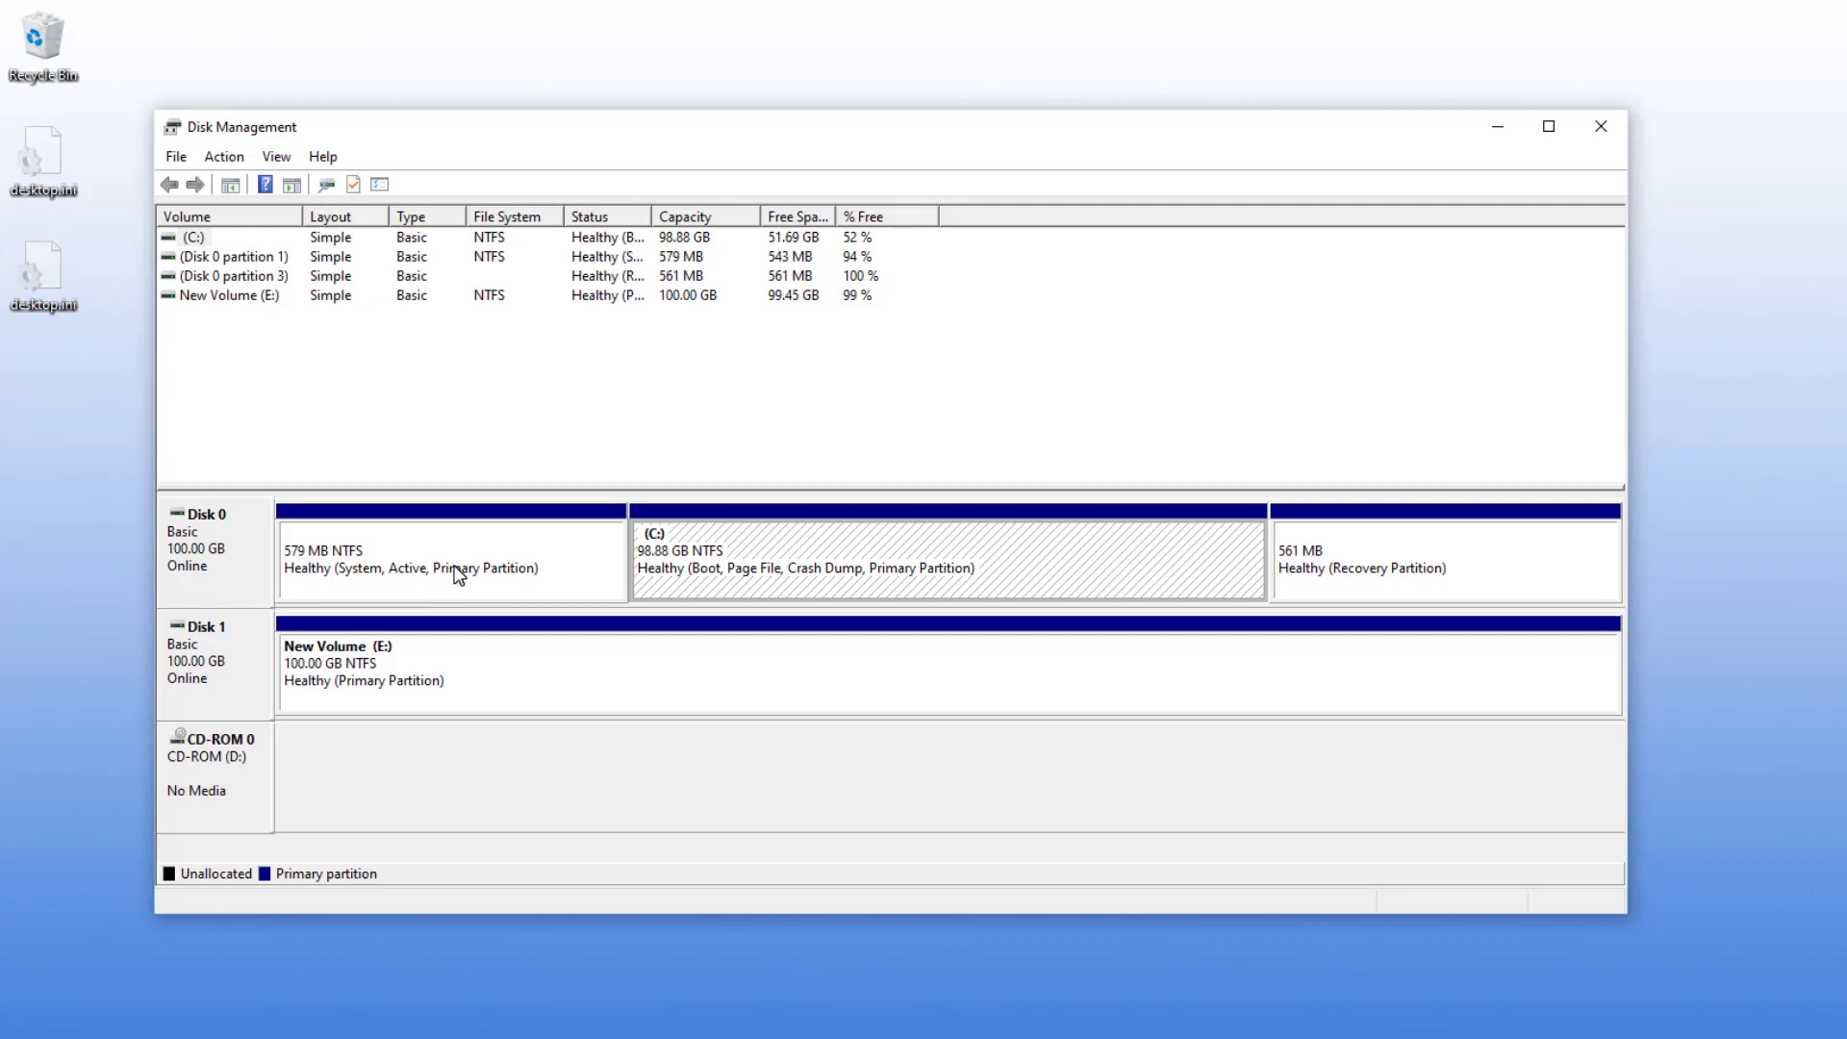
right_click(389, 546)
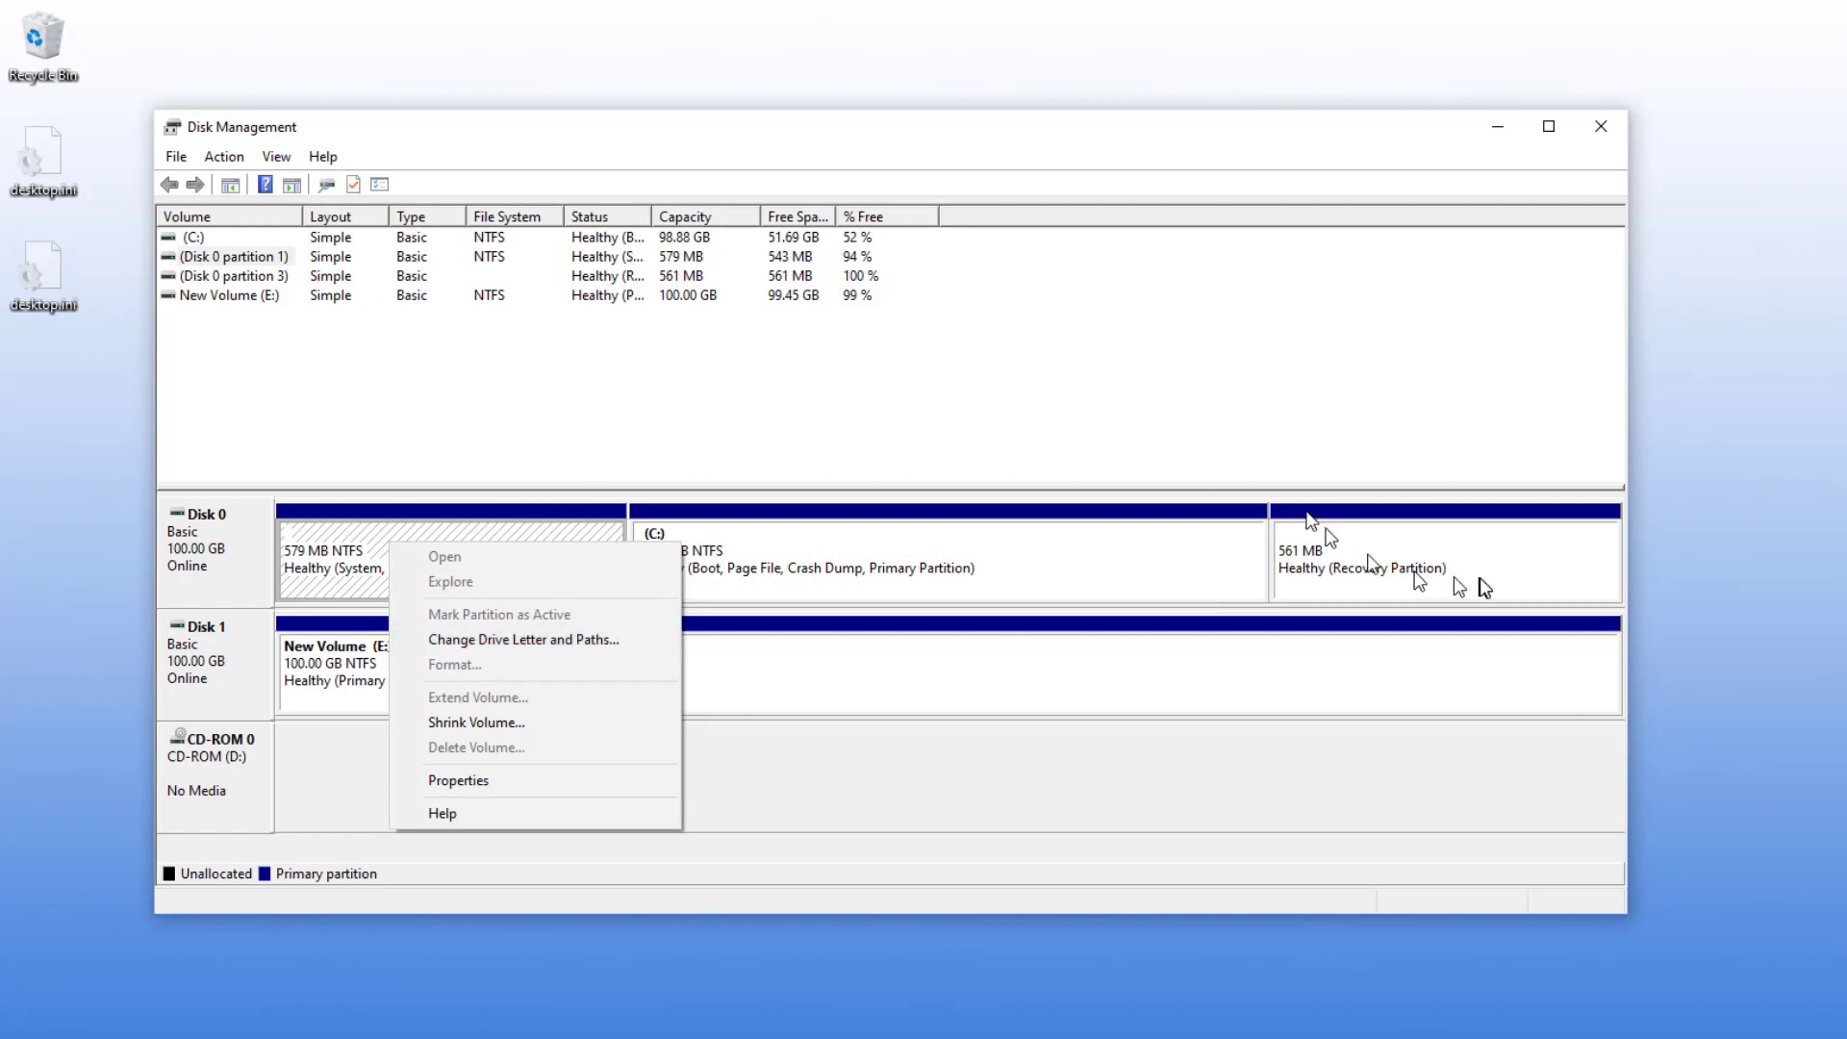
right_click(1435, 556)
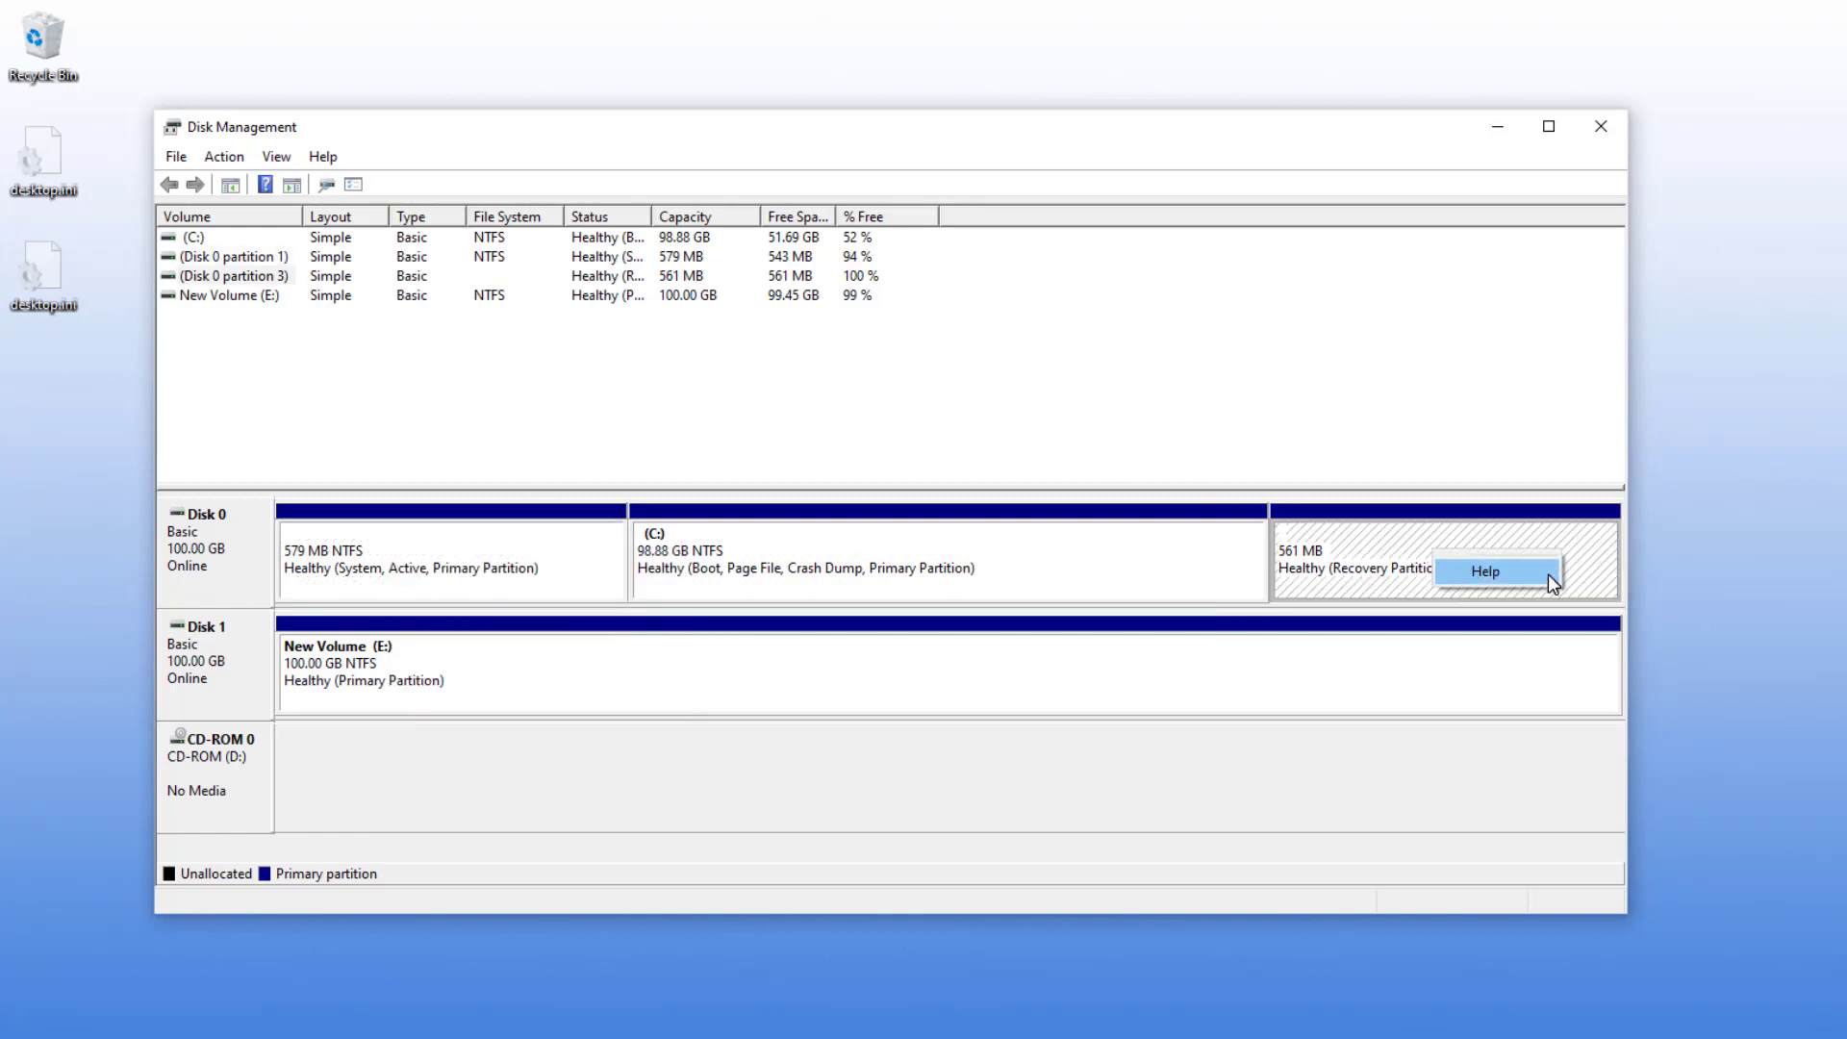
right_click(527, 542)
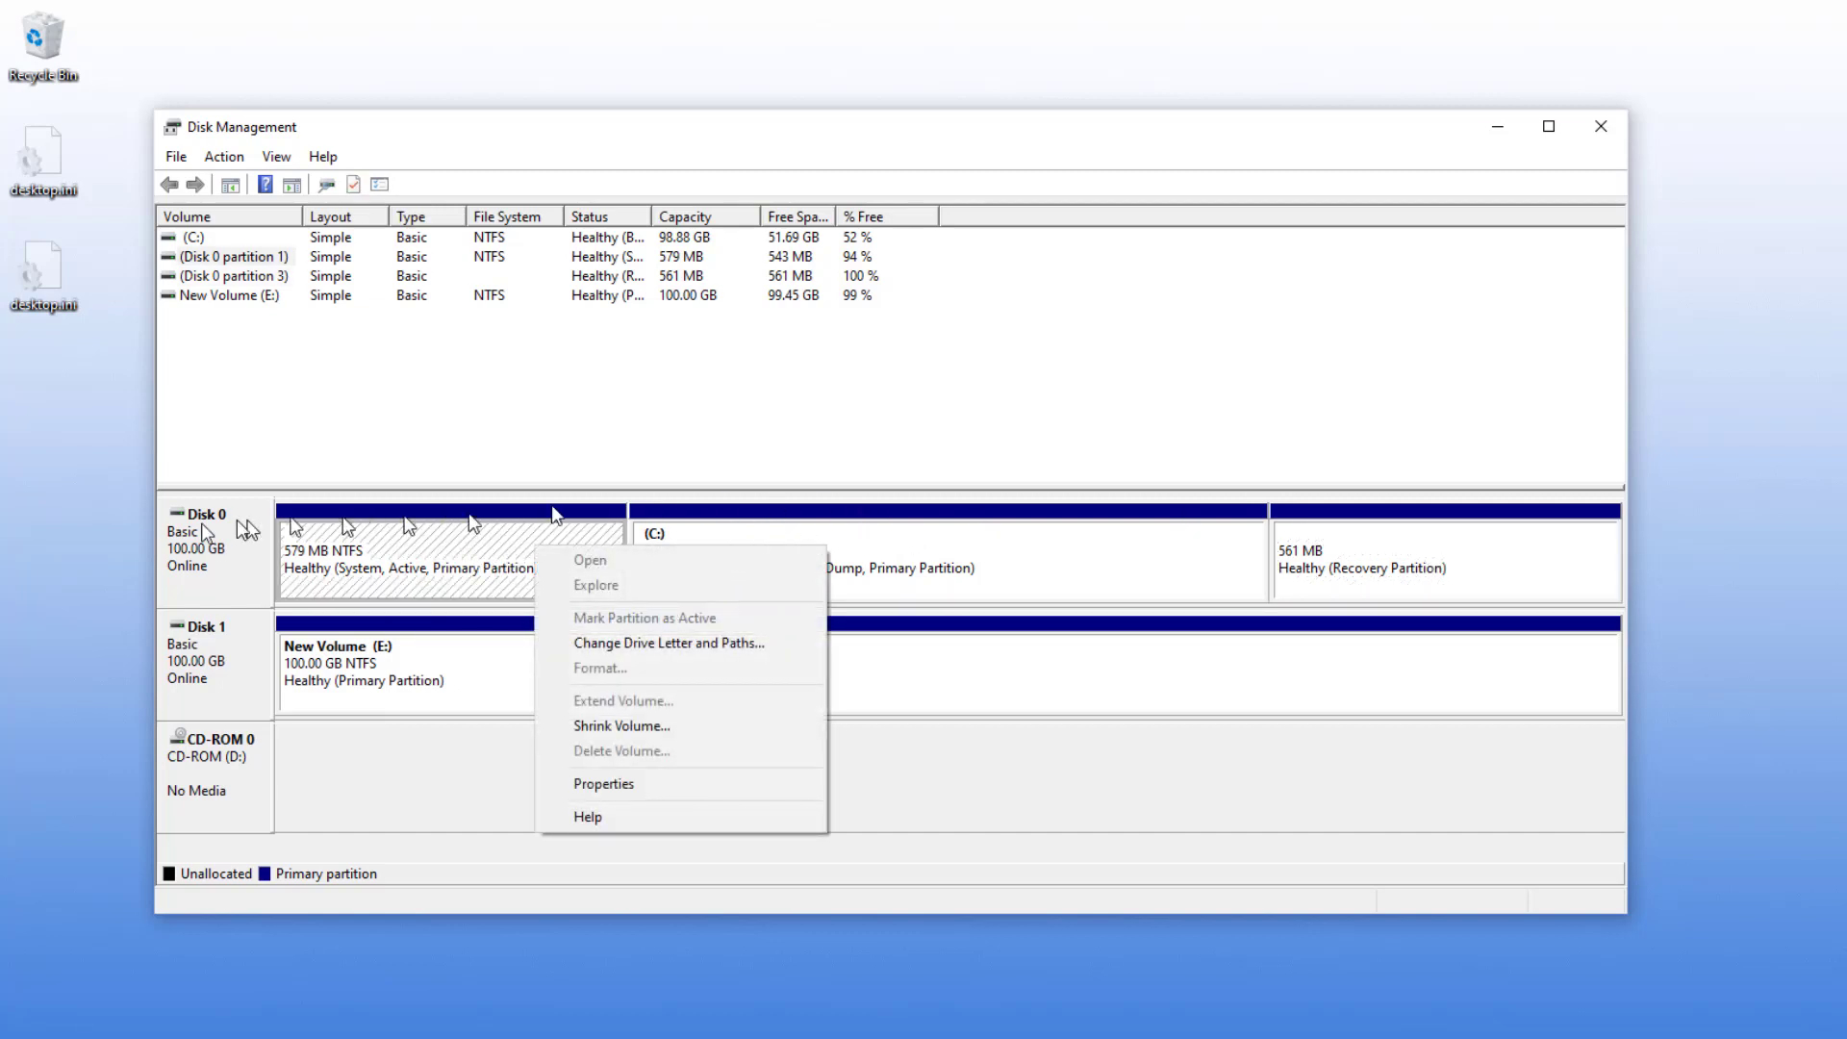
click(231, 585)
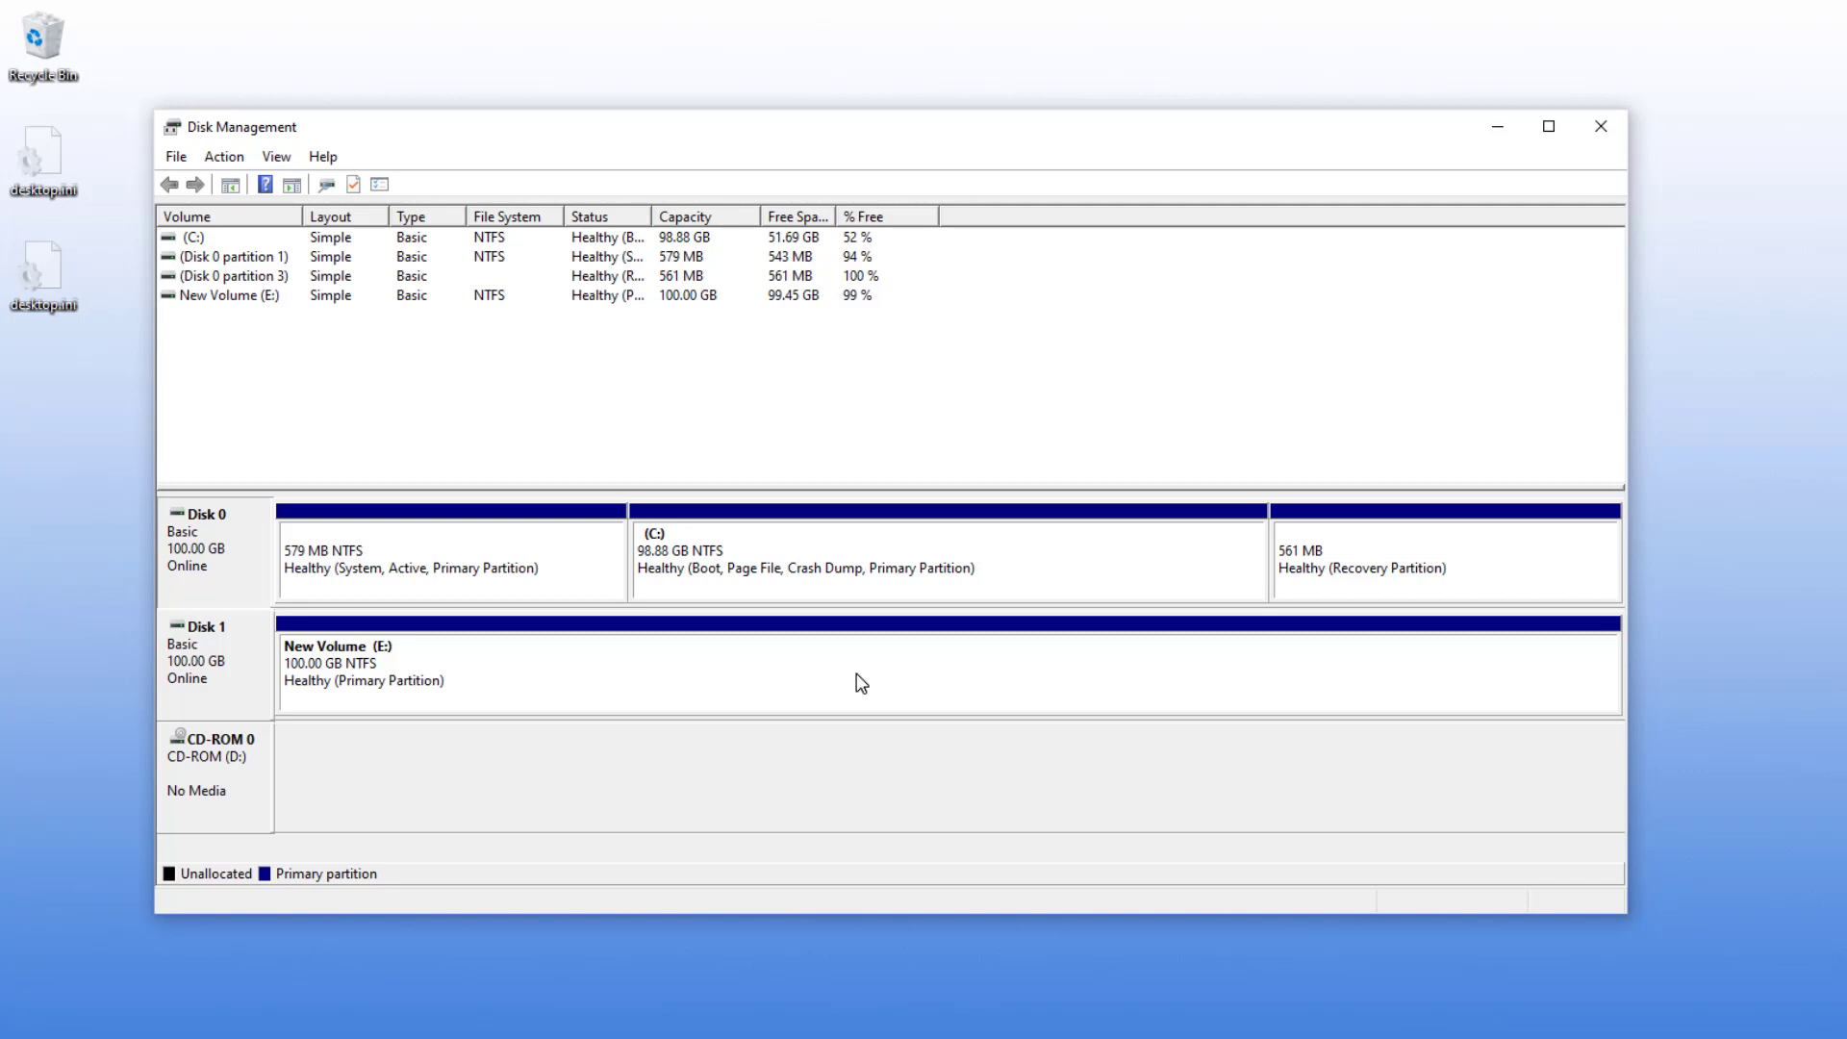
Delete Disk 1's New Volume (E:) and confirm erasing its data
right_click(856, 681)
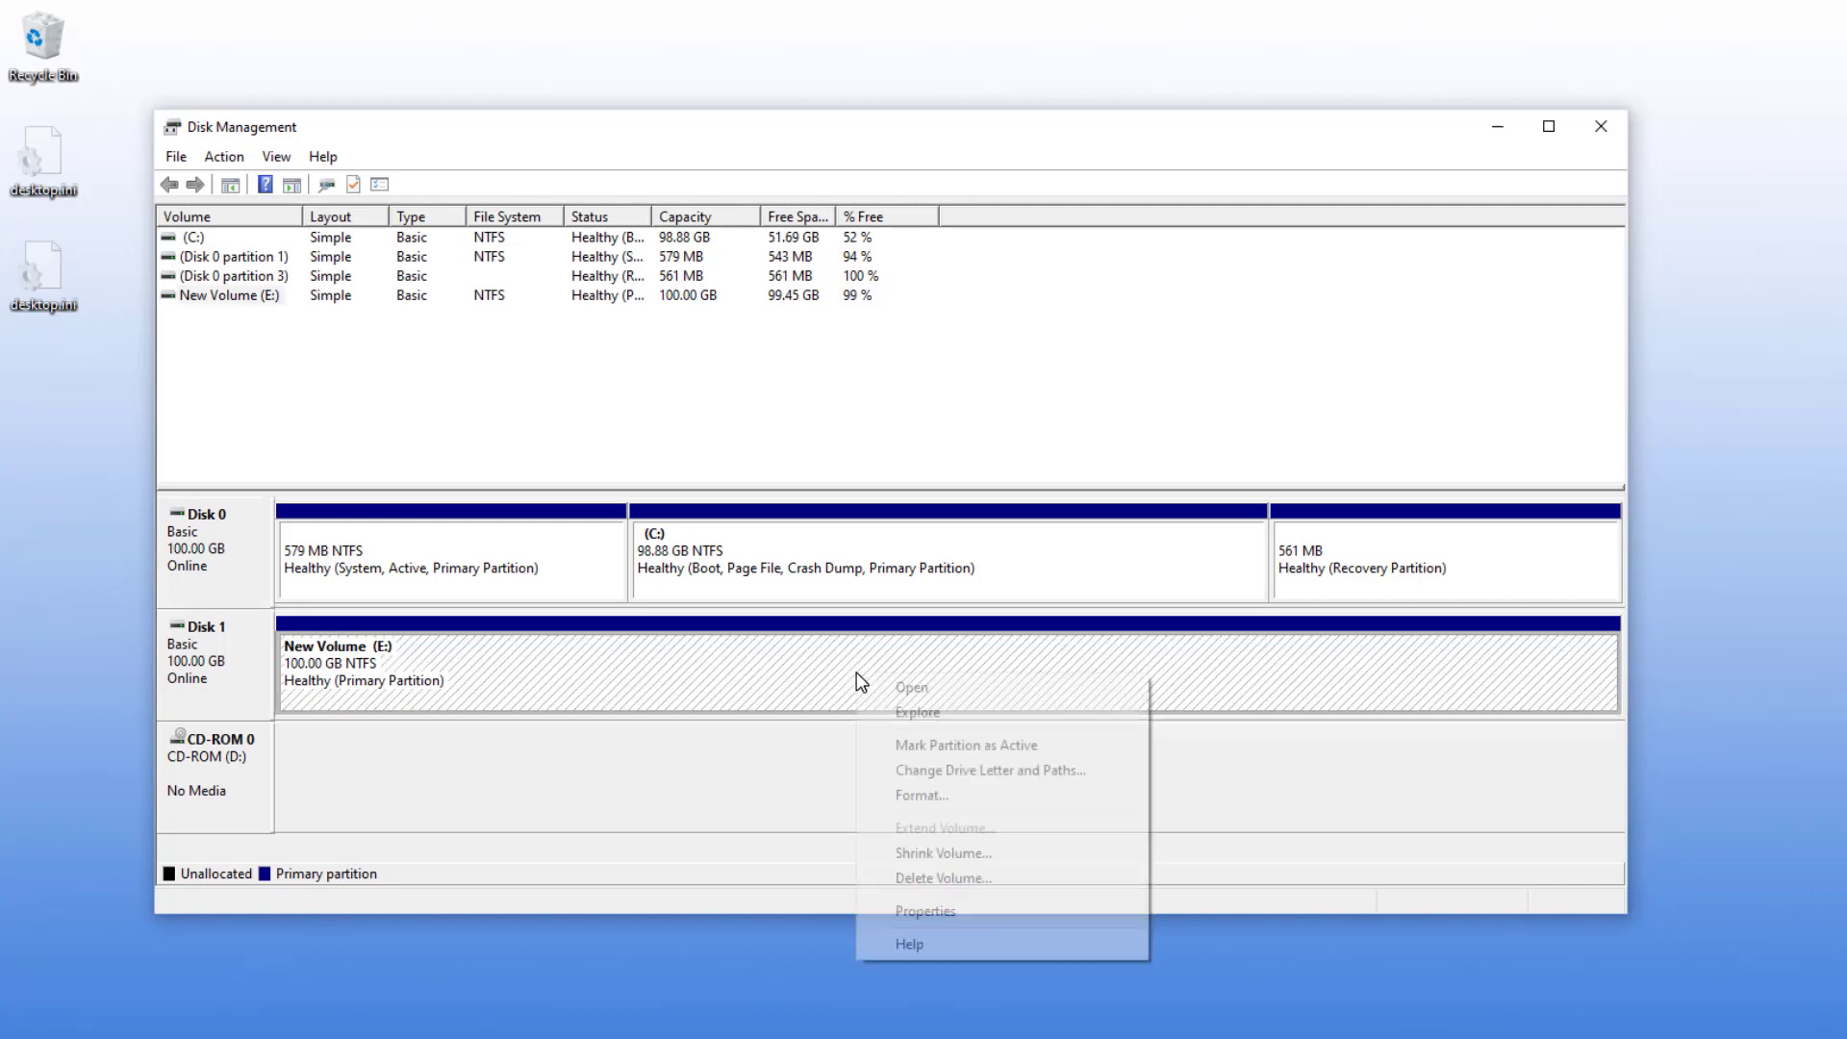
click(1024, 880)
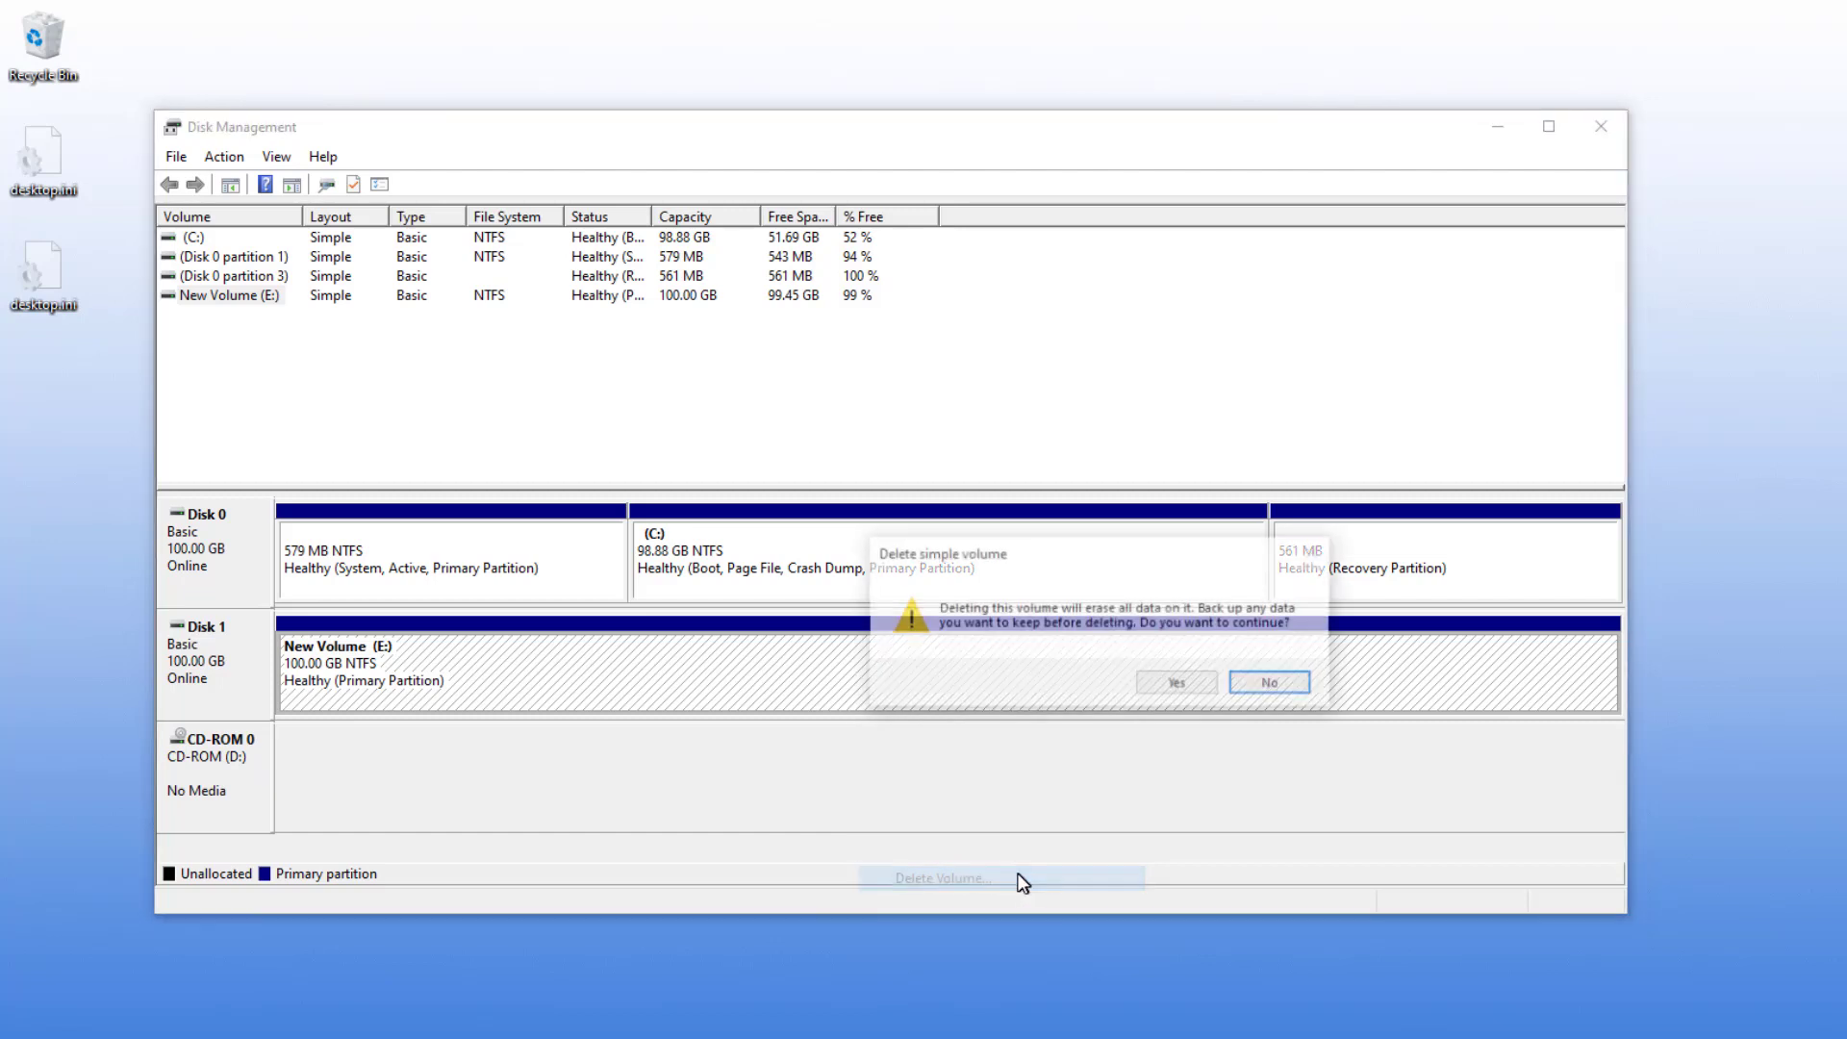
click(1190, 680)
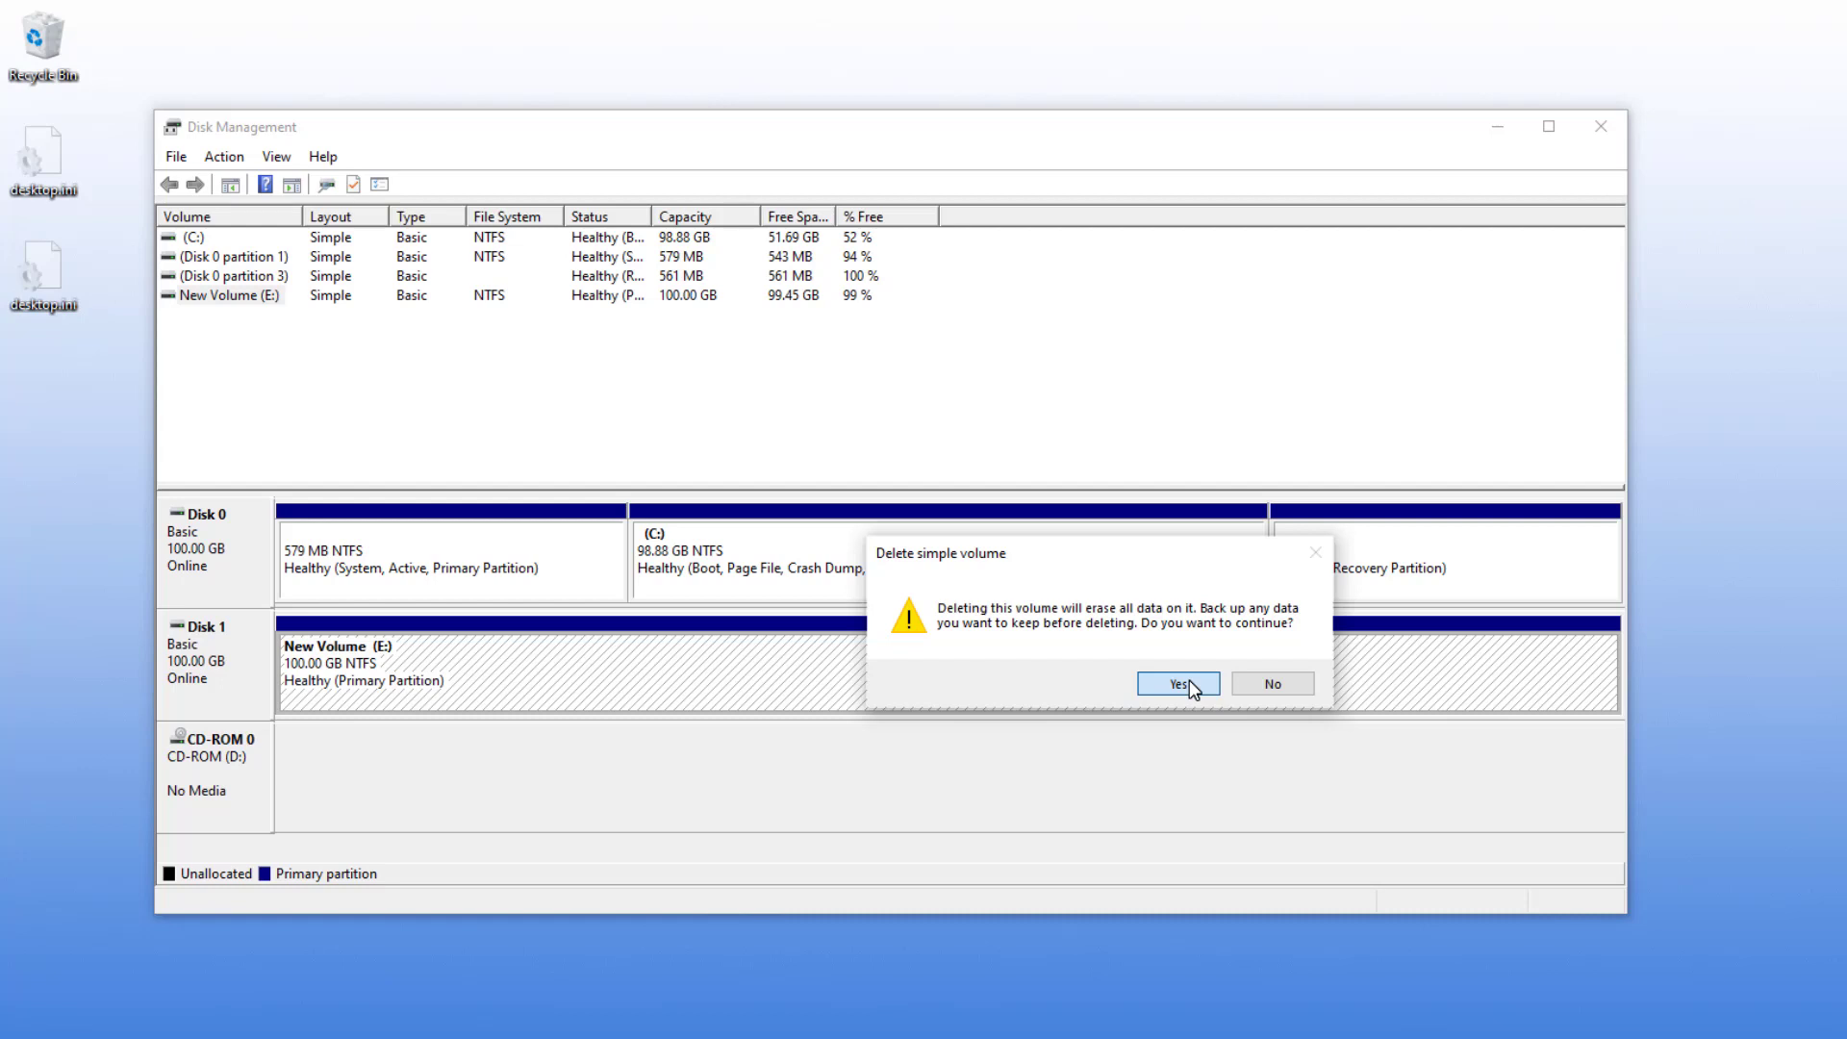
click(1189, 679)
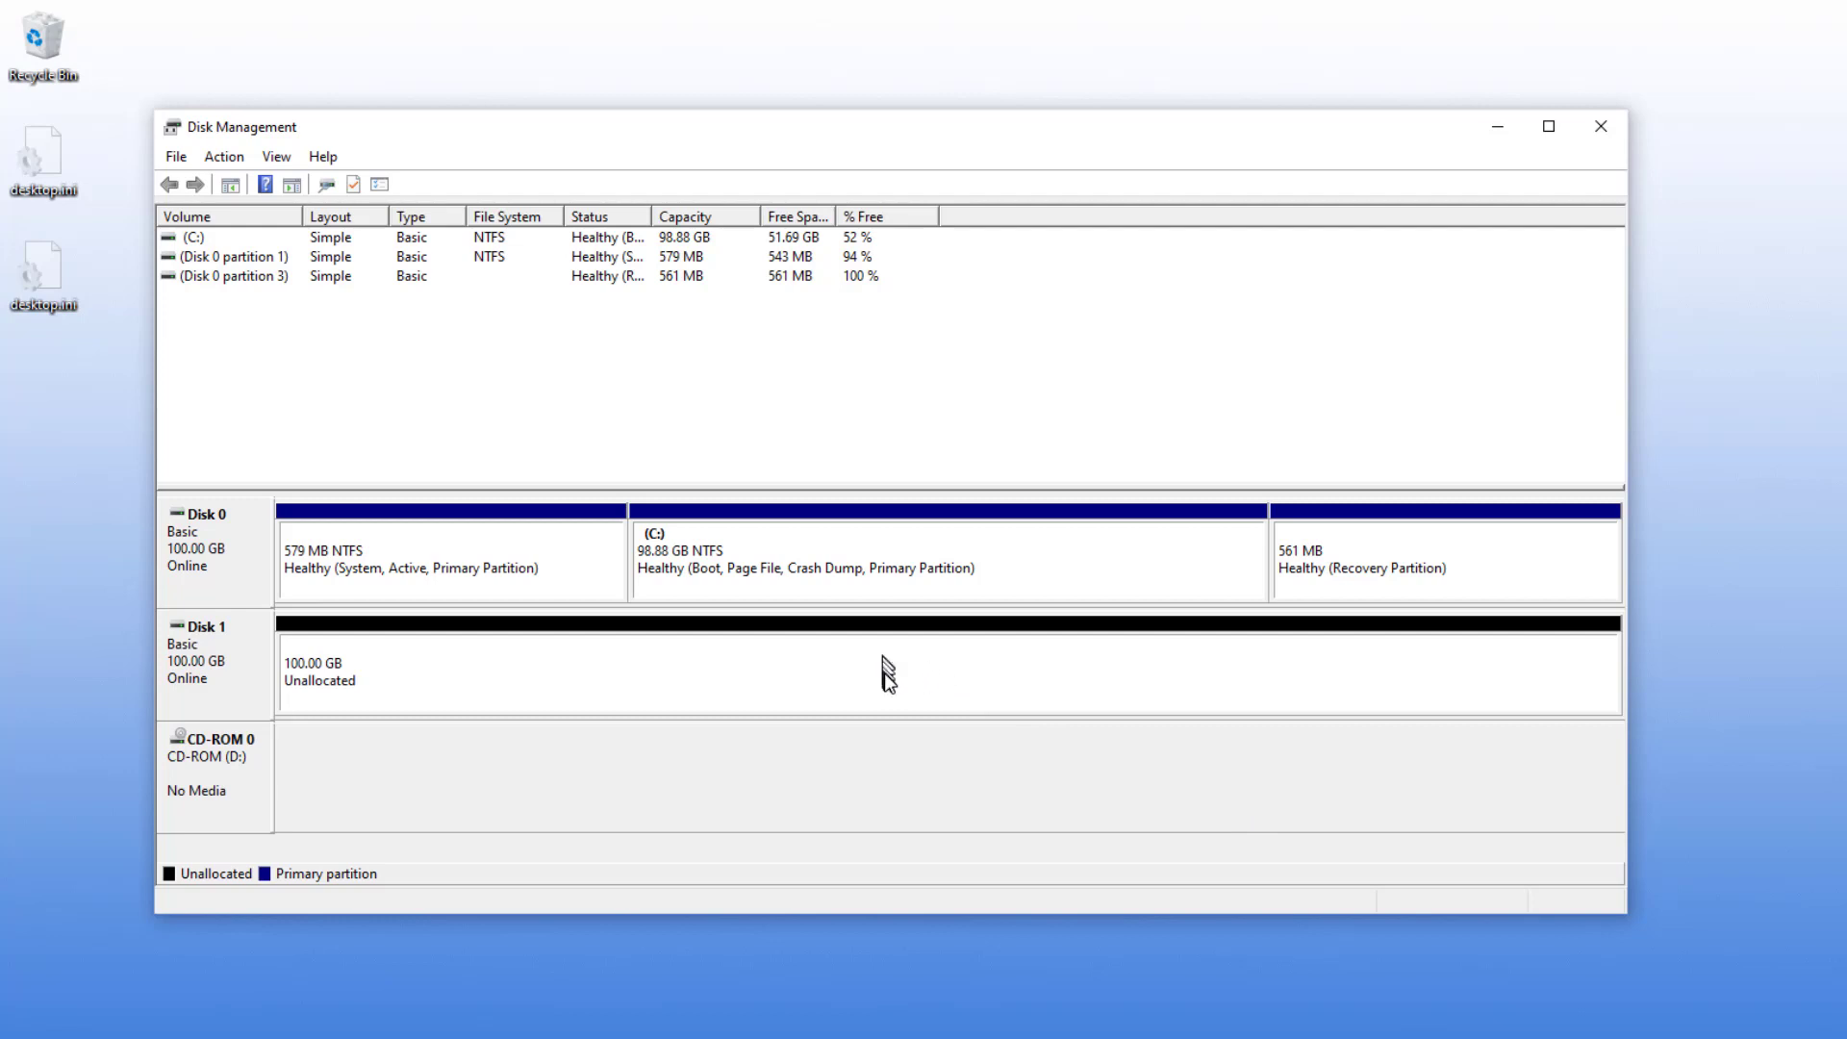
Start a New Simple Volume on Disk 1's unallocated space with a 50000 MB size
right_click(812, 665)
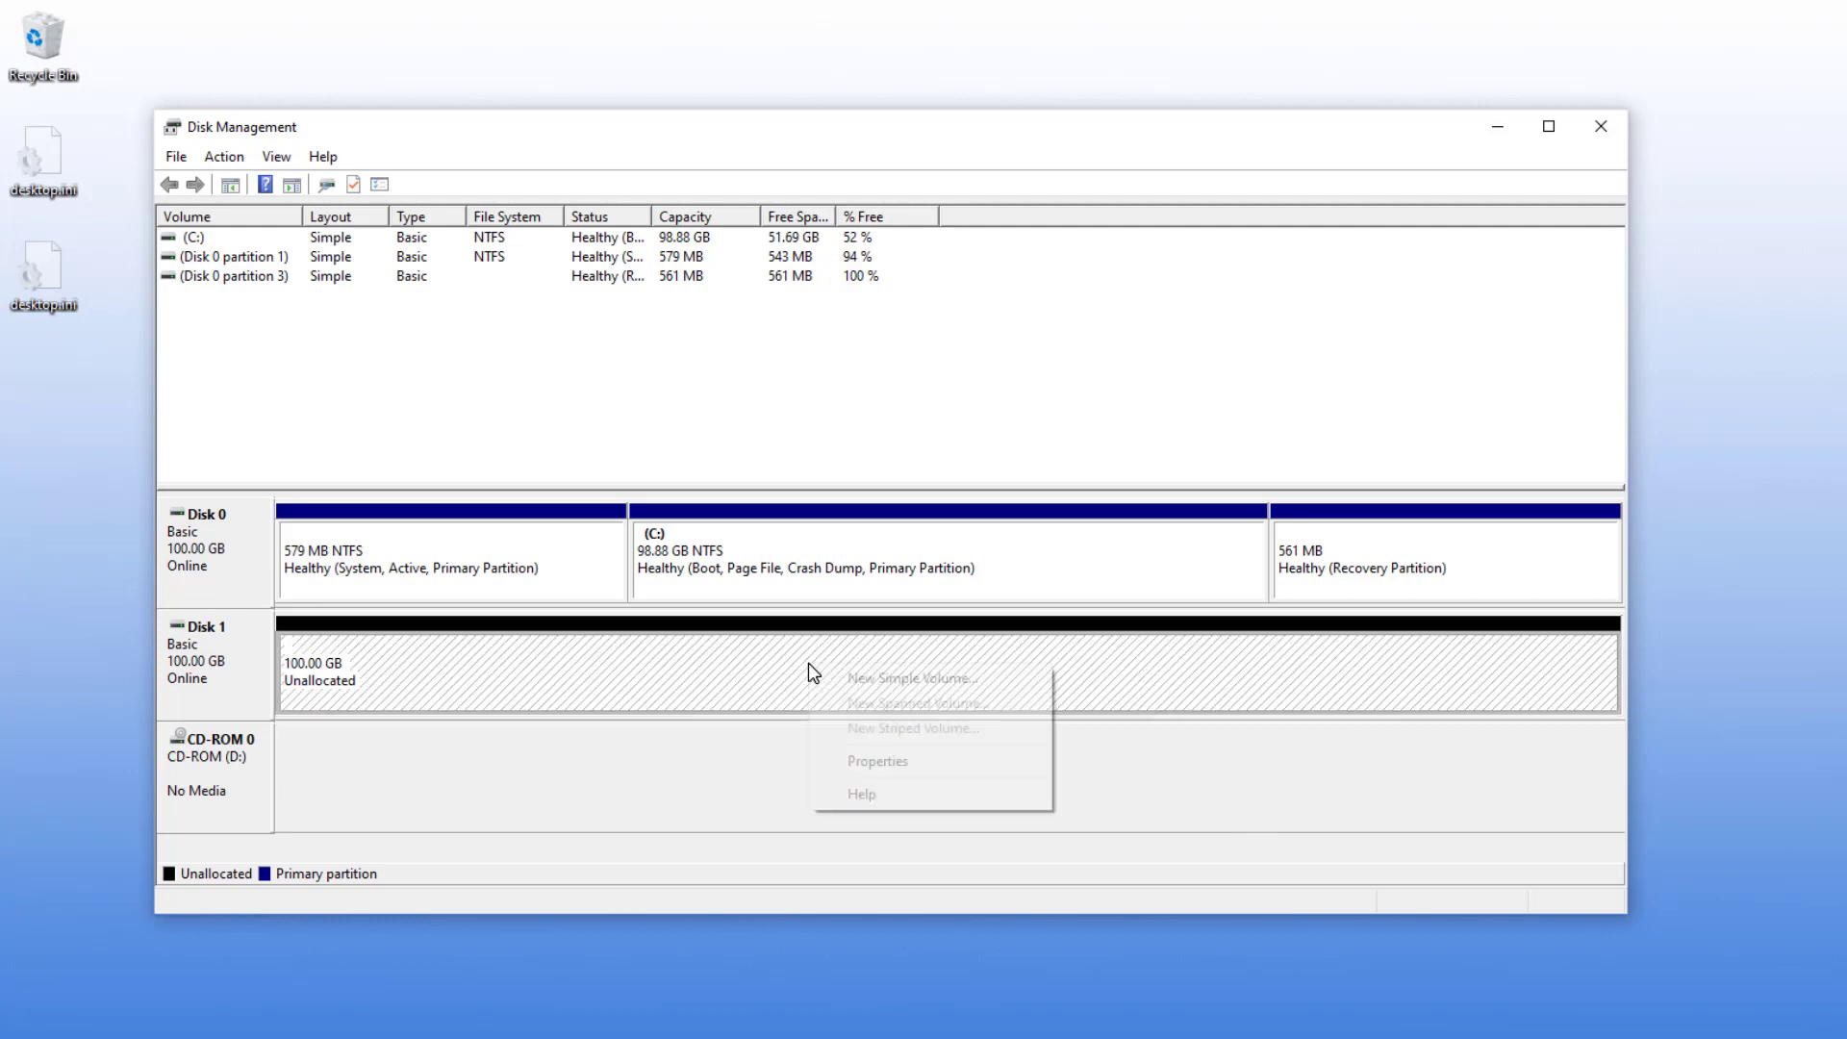
click(989, 681)
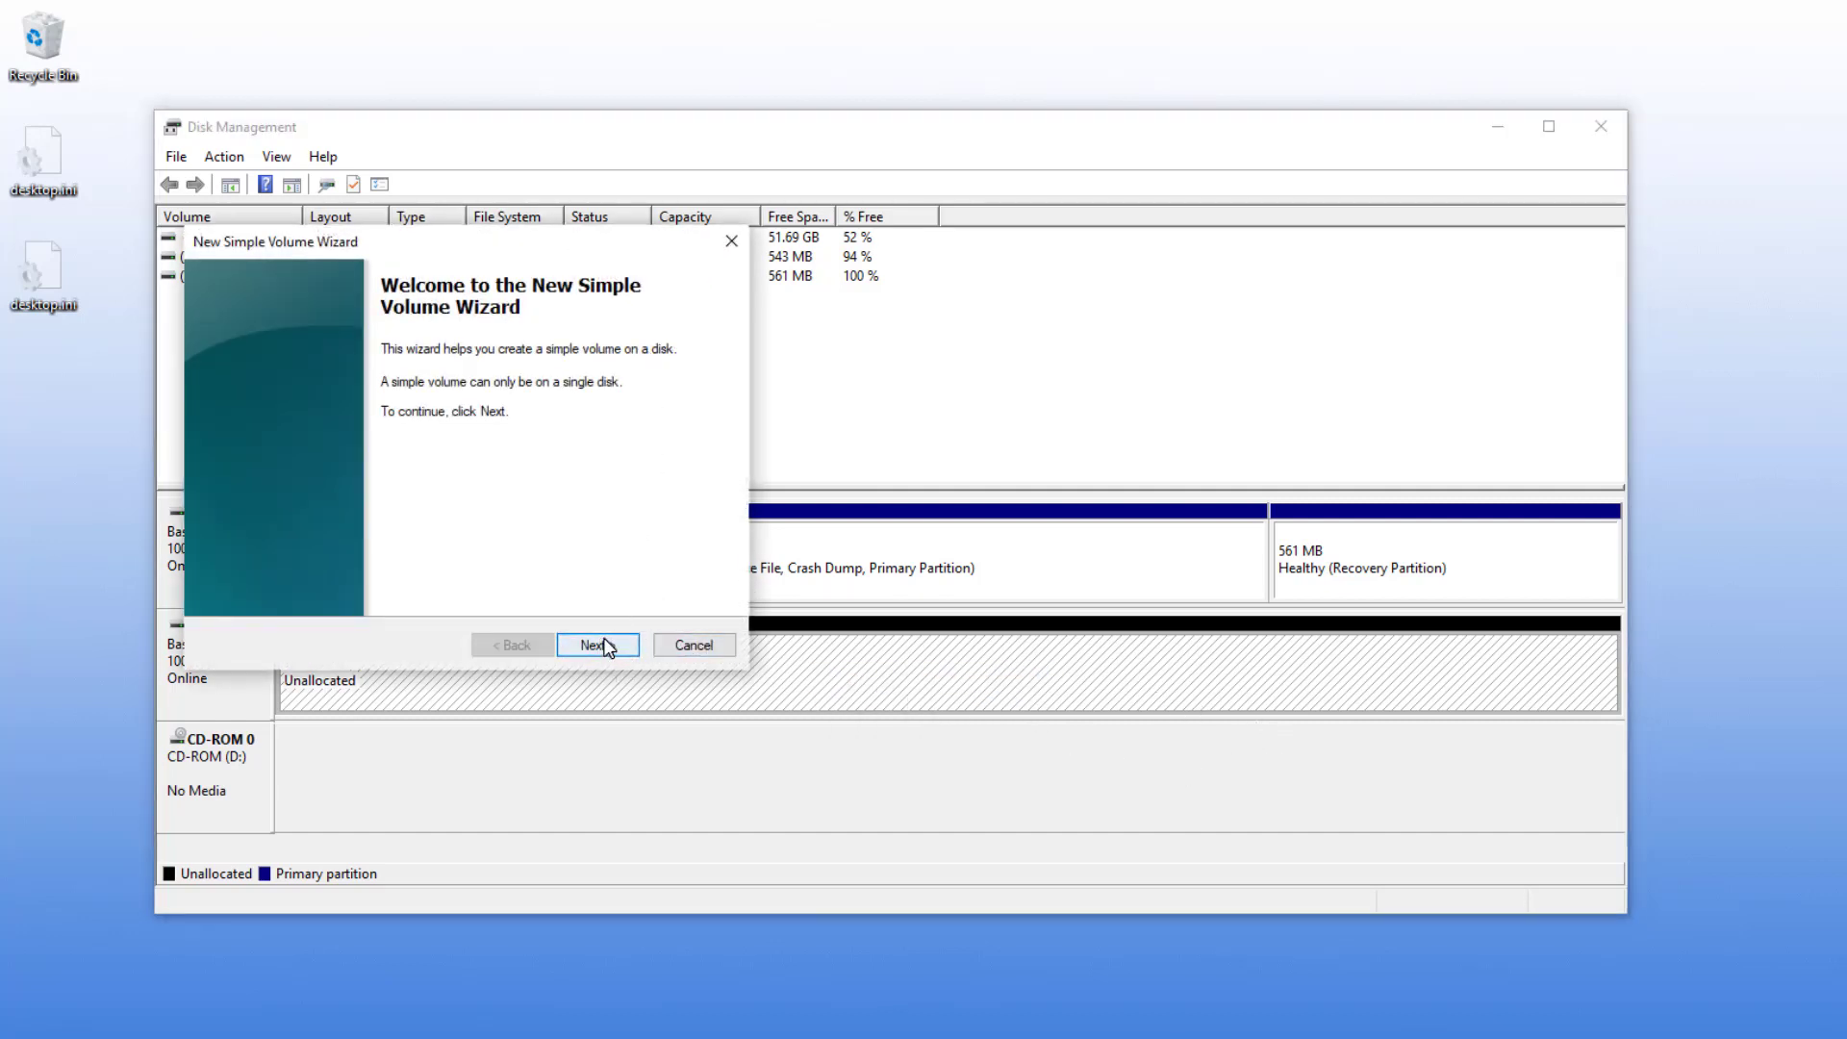
click(606, 641)
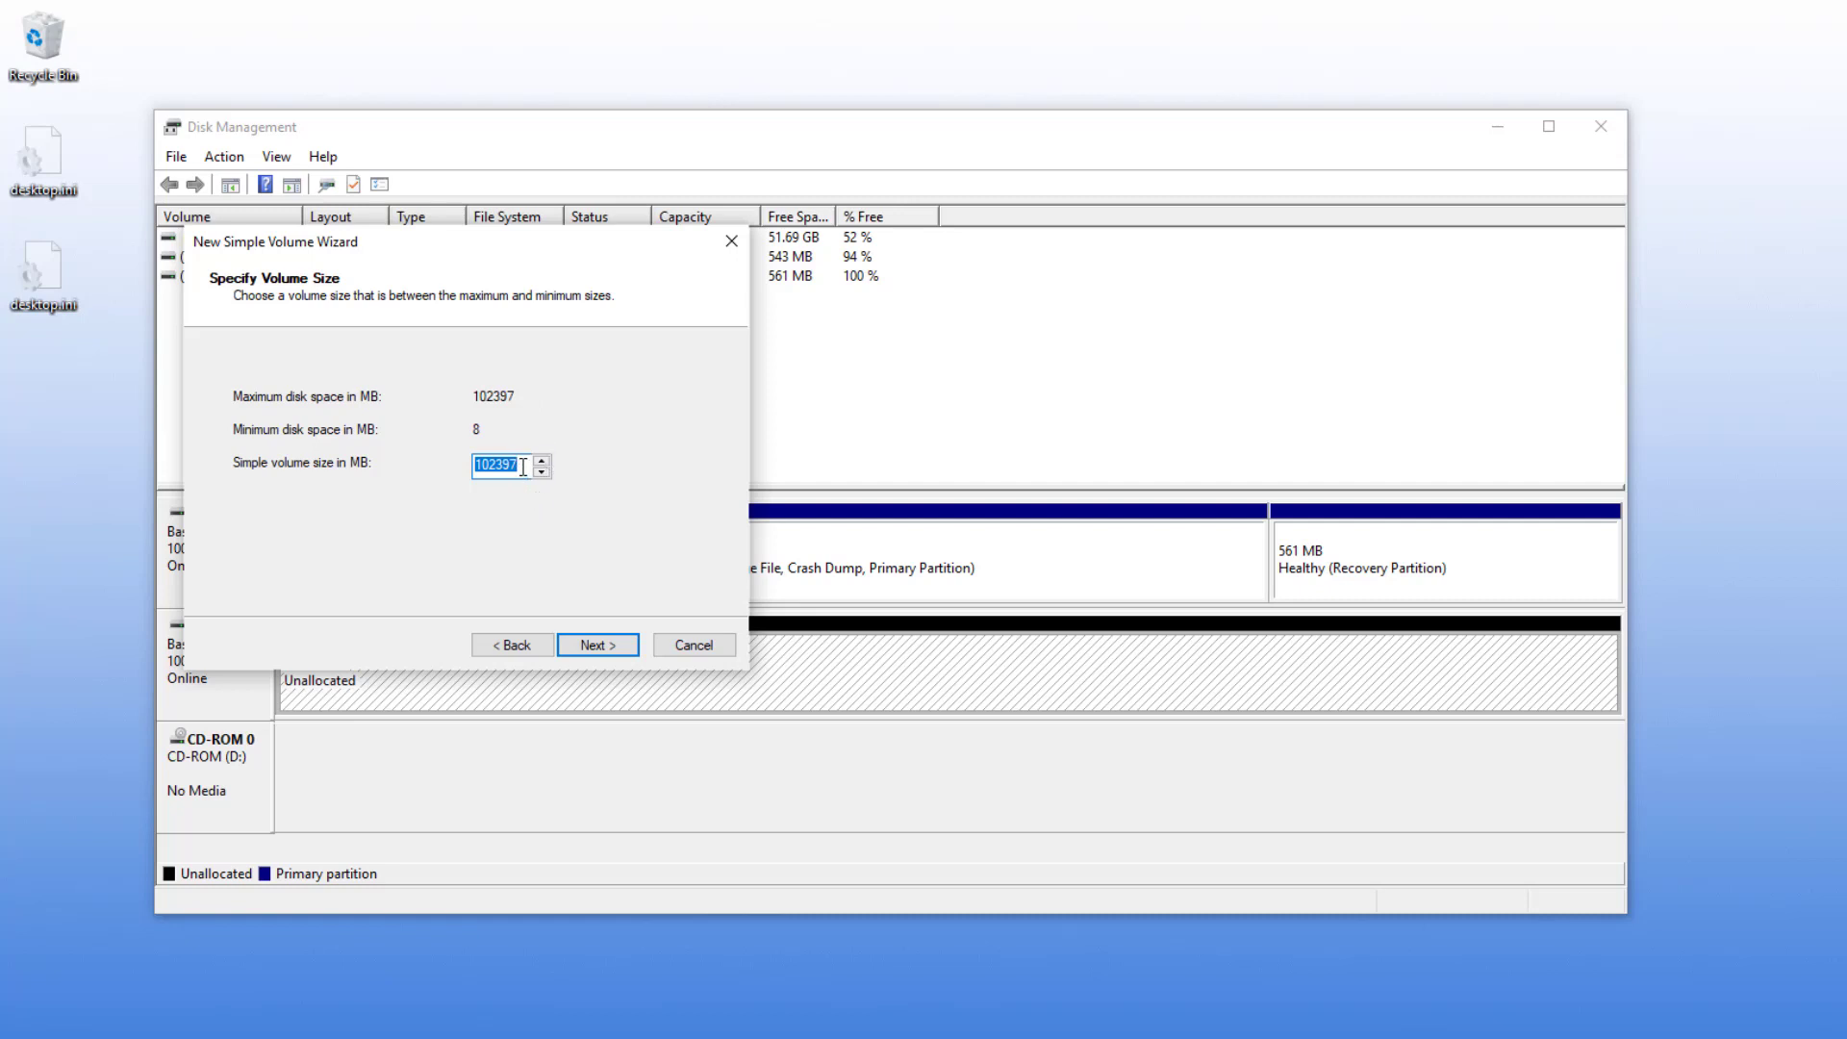
drag(523, 467, 381, 472)
text(50000)
click(608, 649)
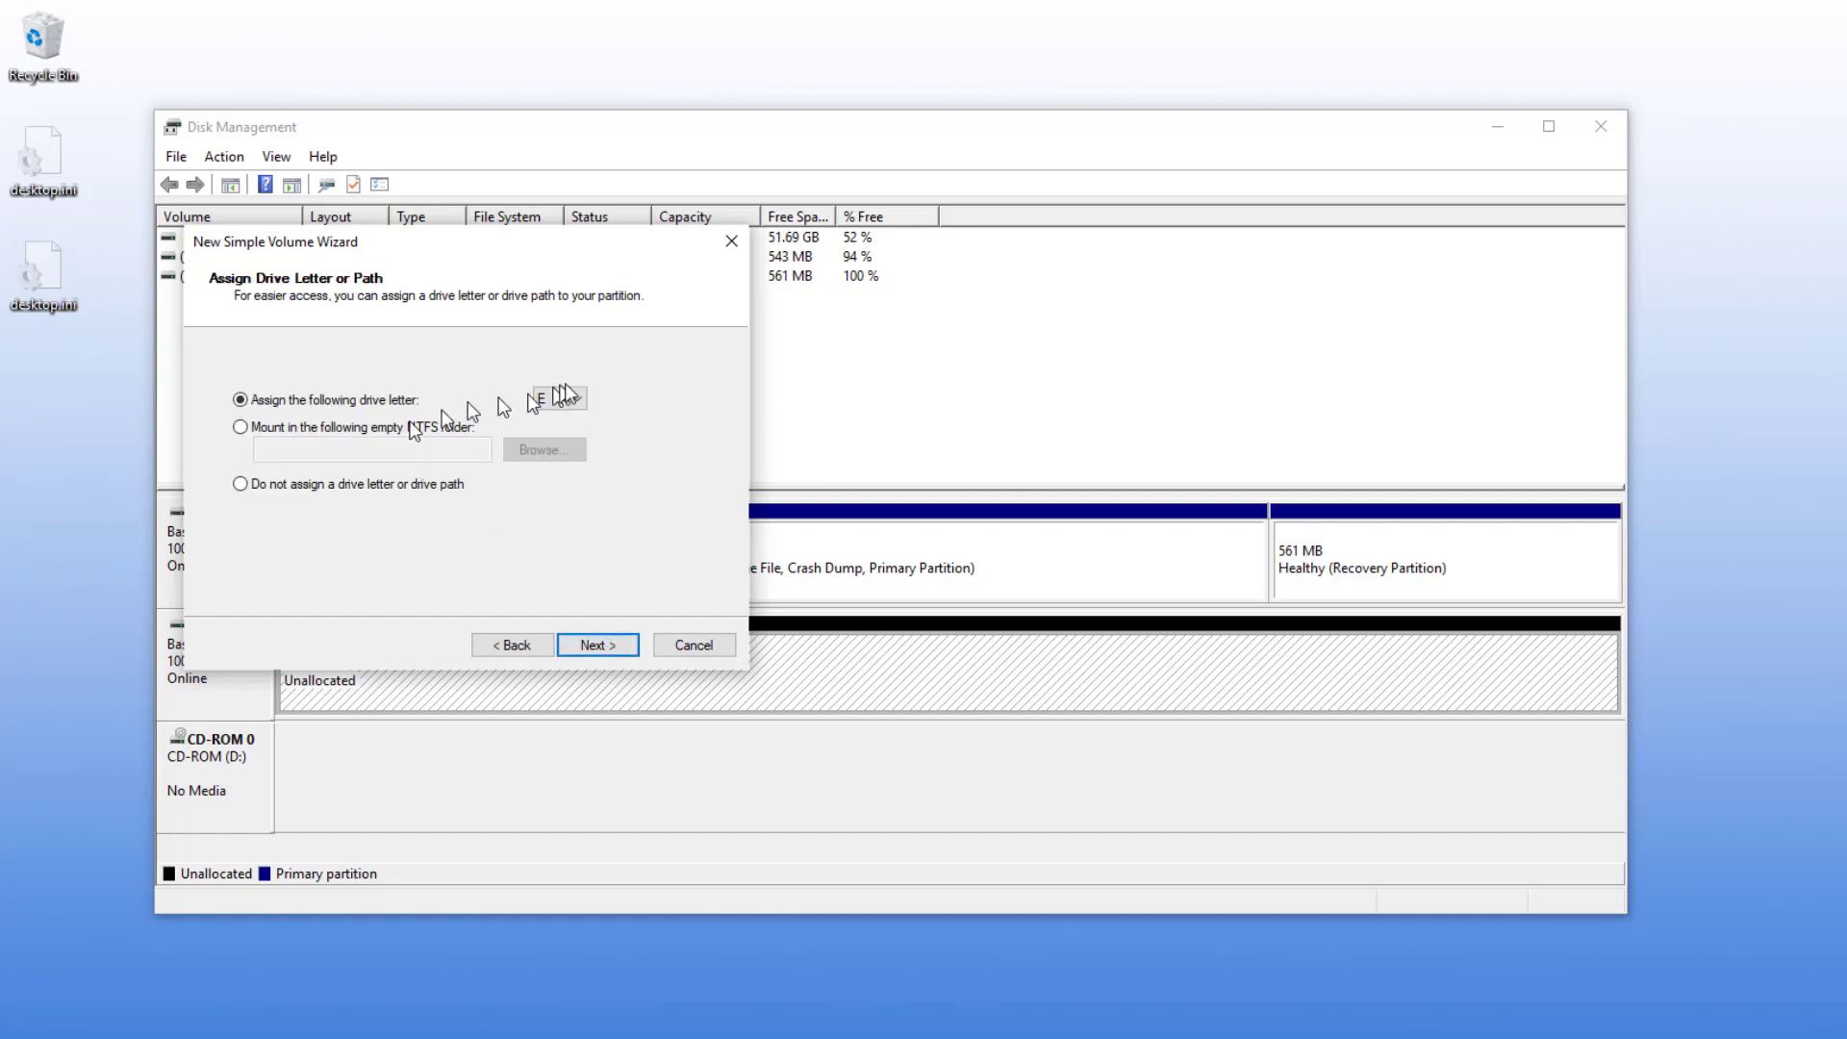
Keep drive letter E and NTFS, label the volume New Volume 1, and finish the wizard
click(604, 646)
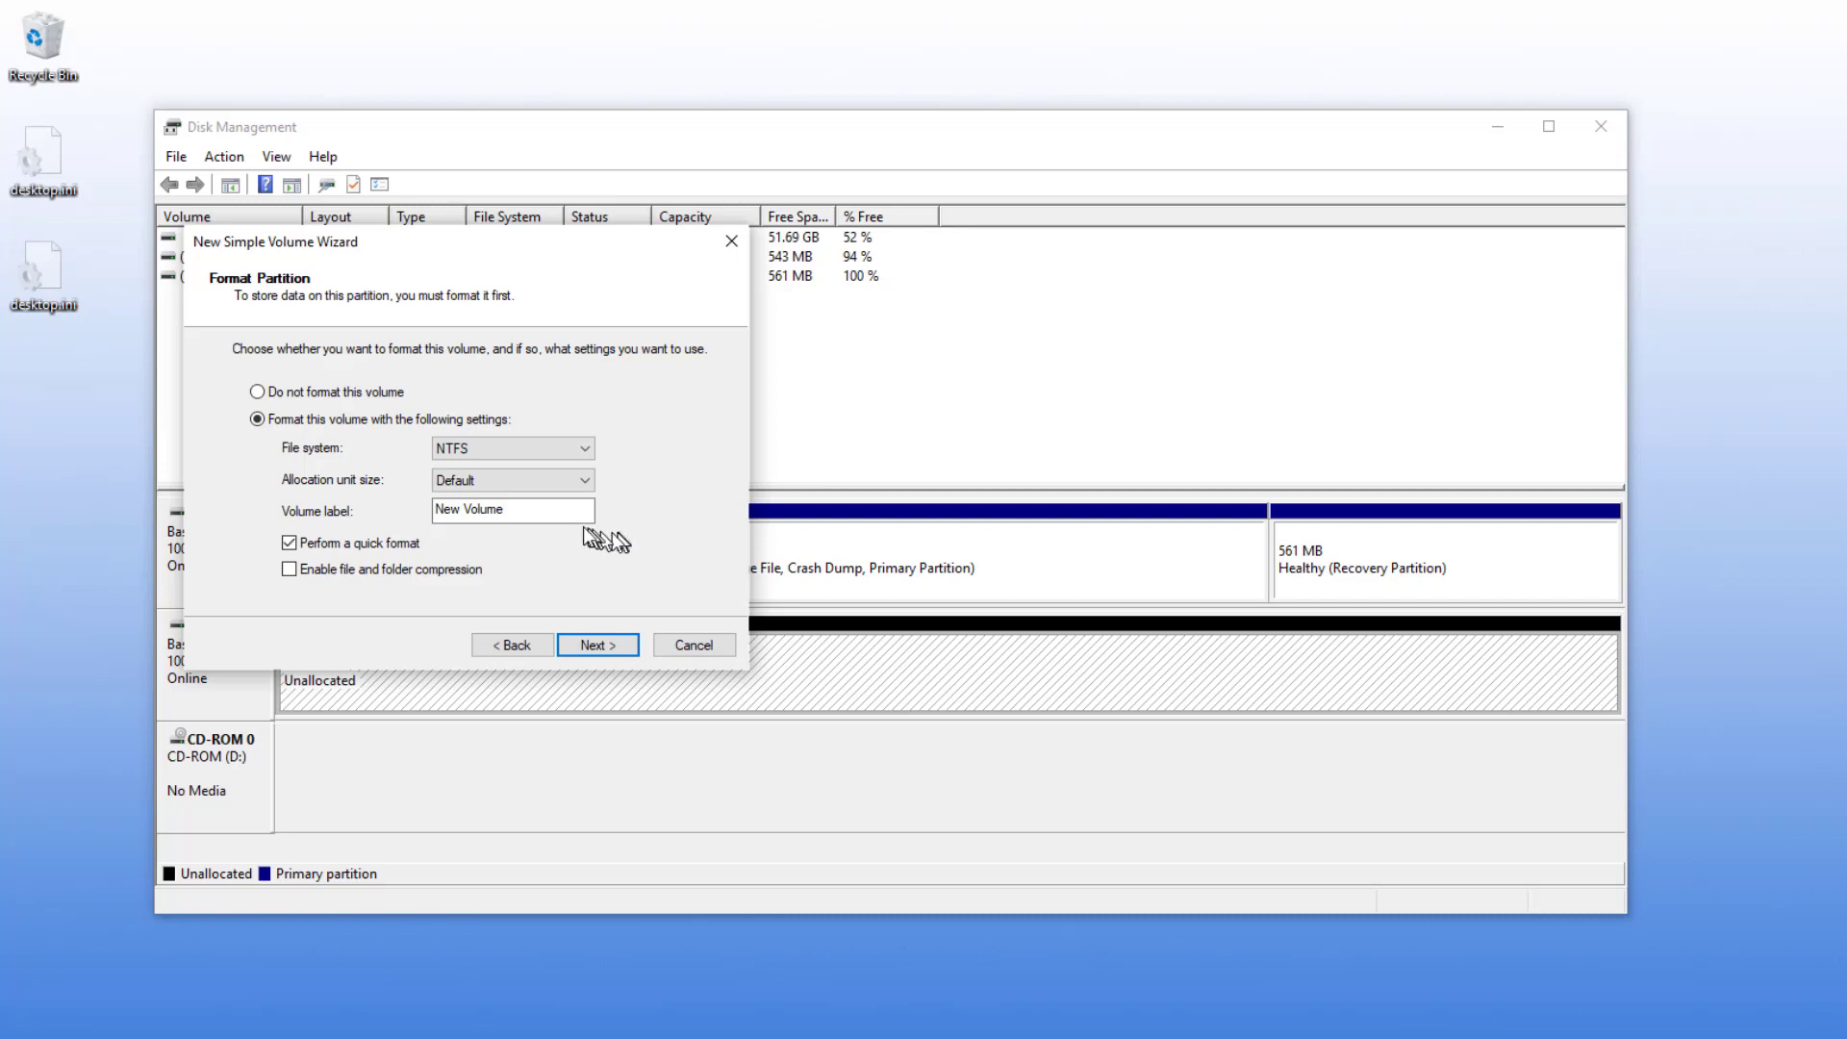
click(557, 510)
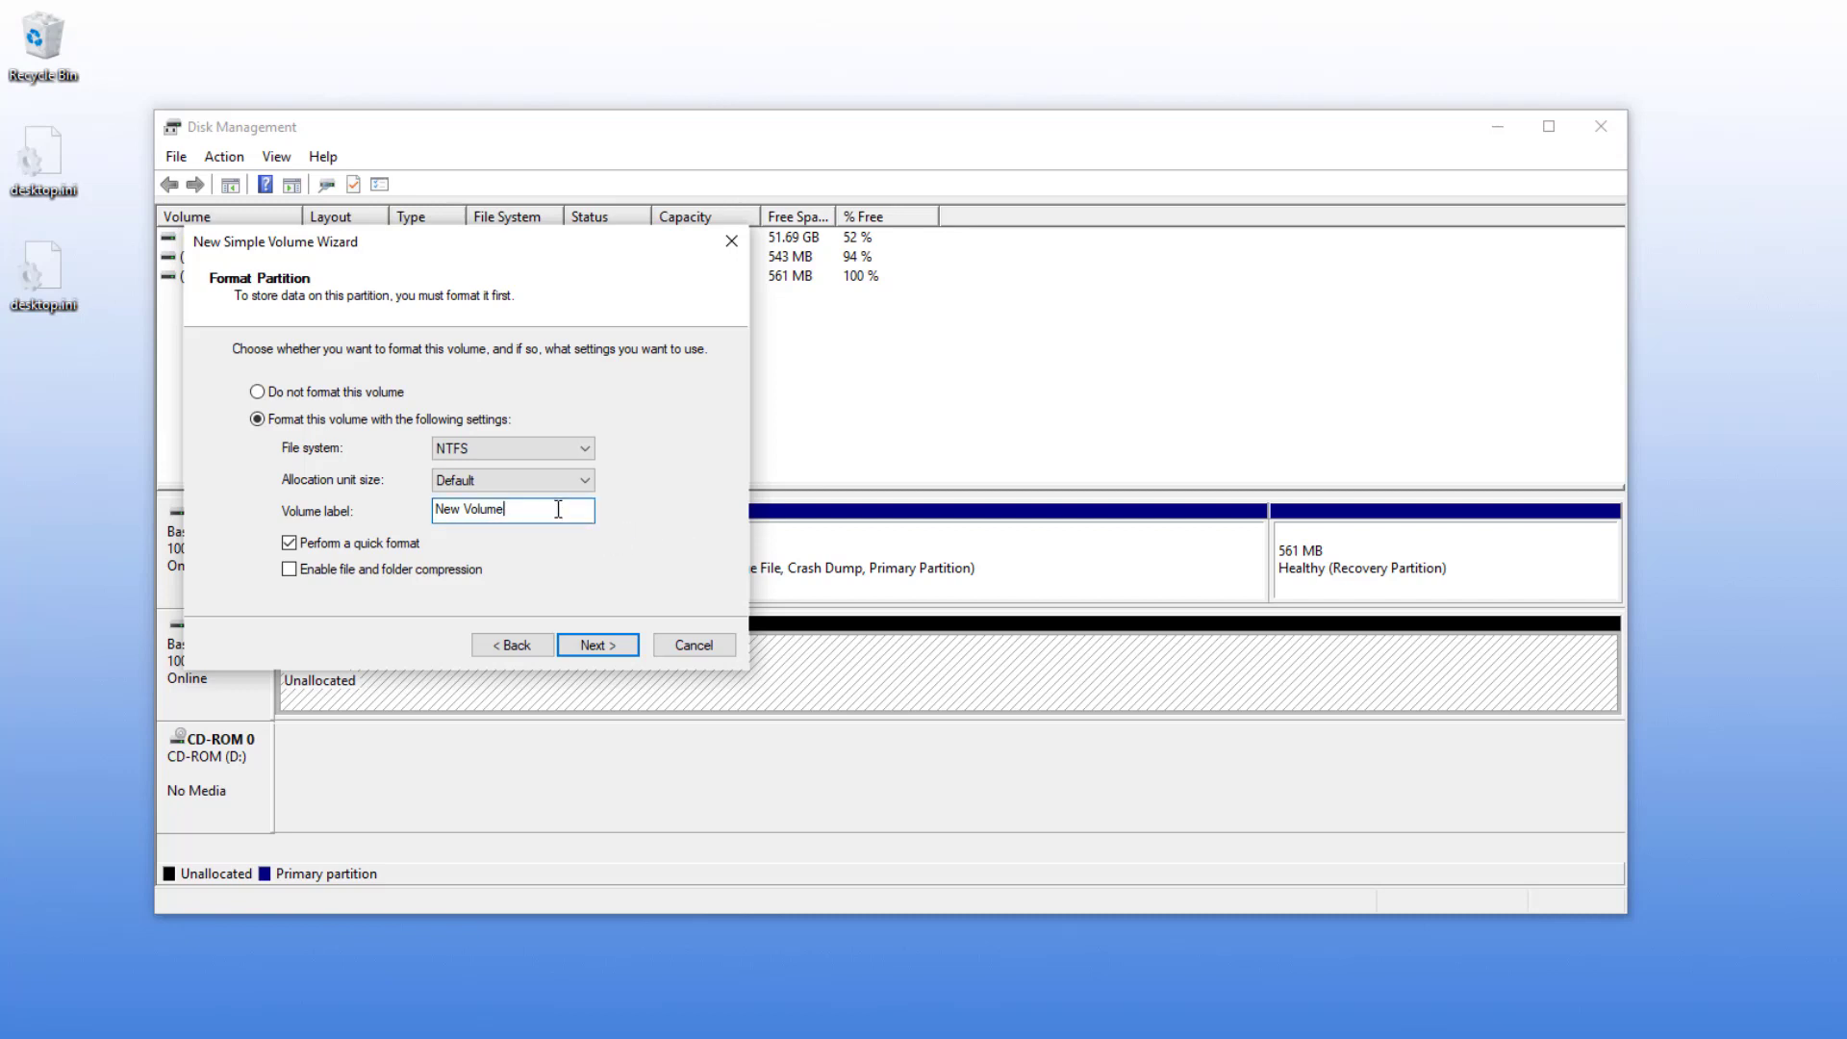
click(510, 445)
click(540, 519)
text(1)
click(597, 646)
click(600, 646)
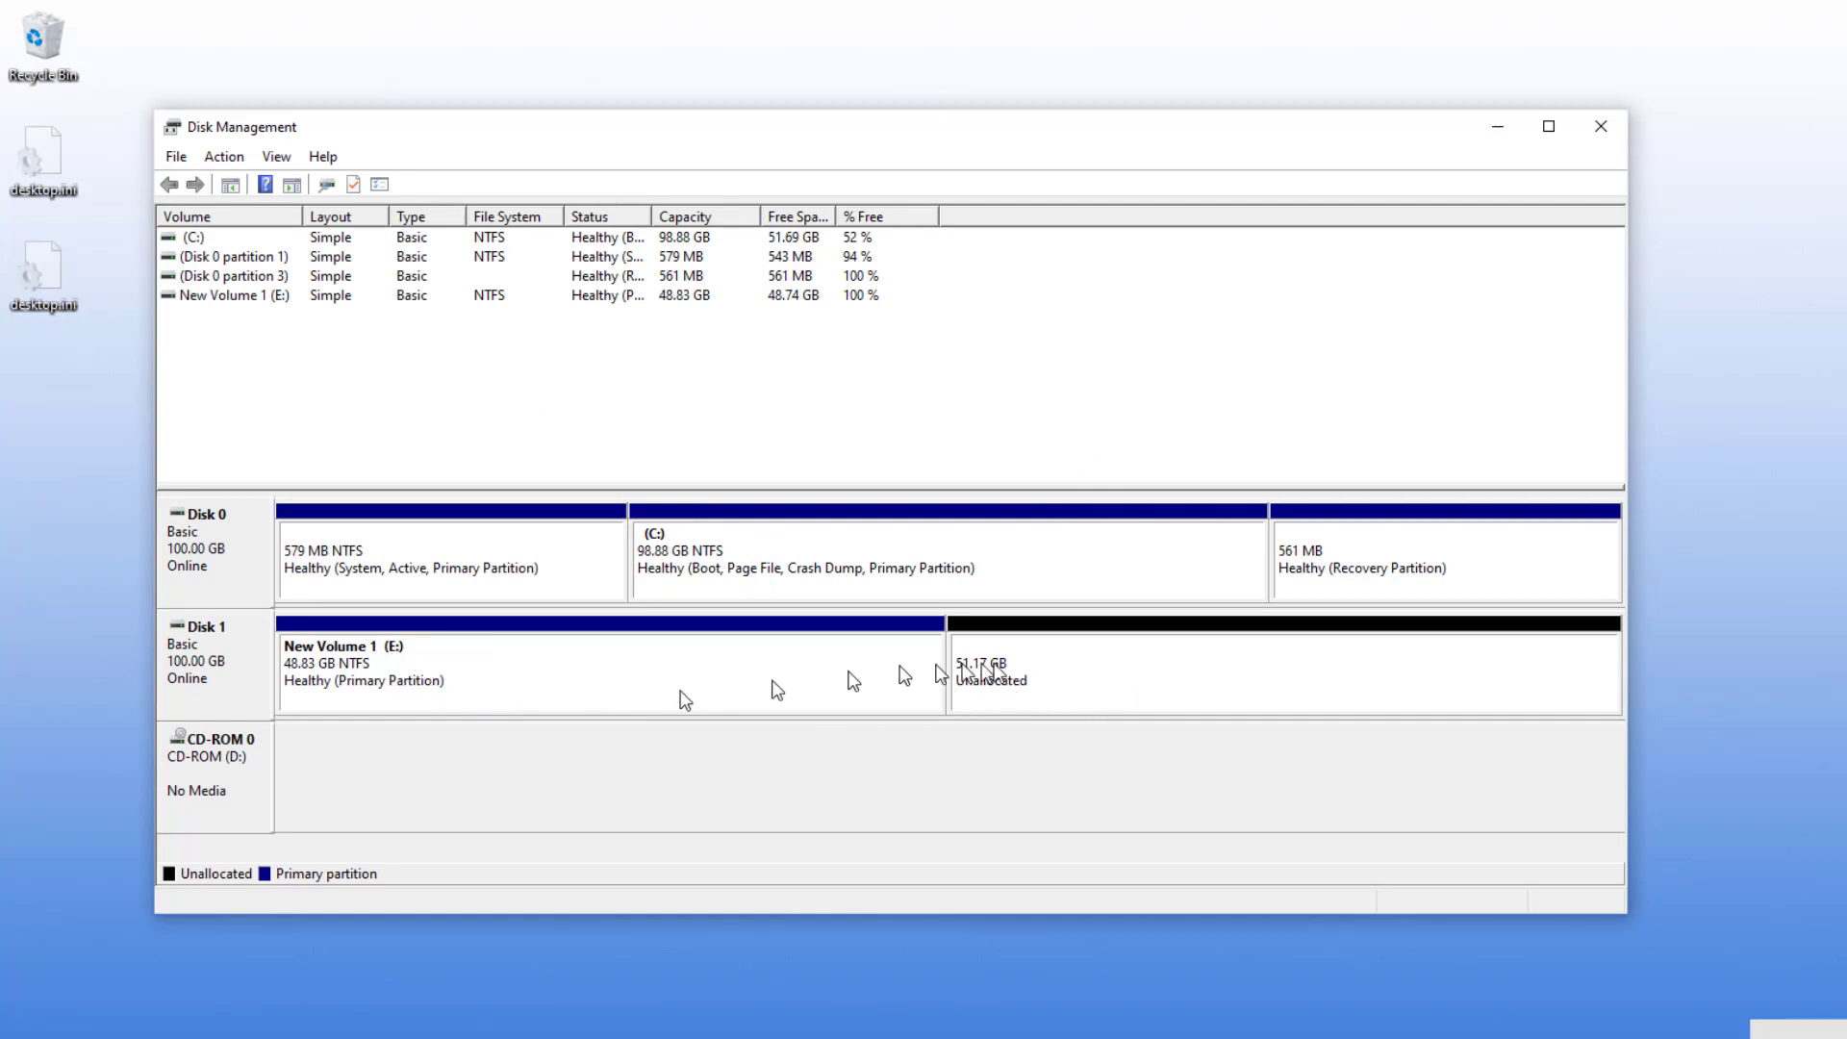
Turn the remaining 52397 MB into NTFS volume New Volume 2 with drive letter F
right_click(1159, 655)
click(1239, 668)
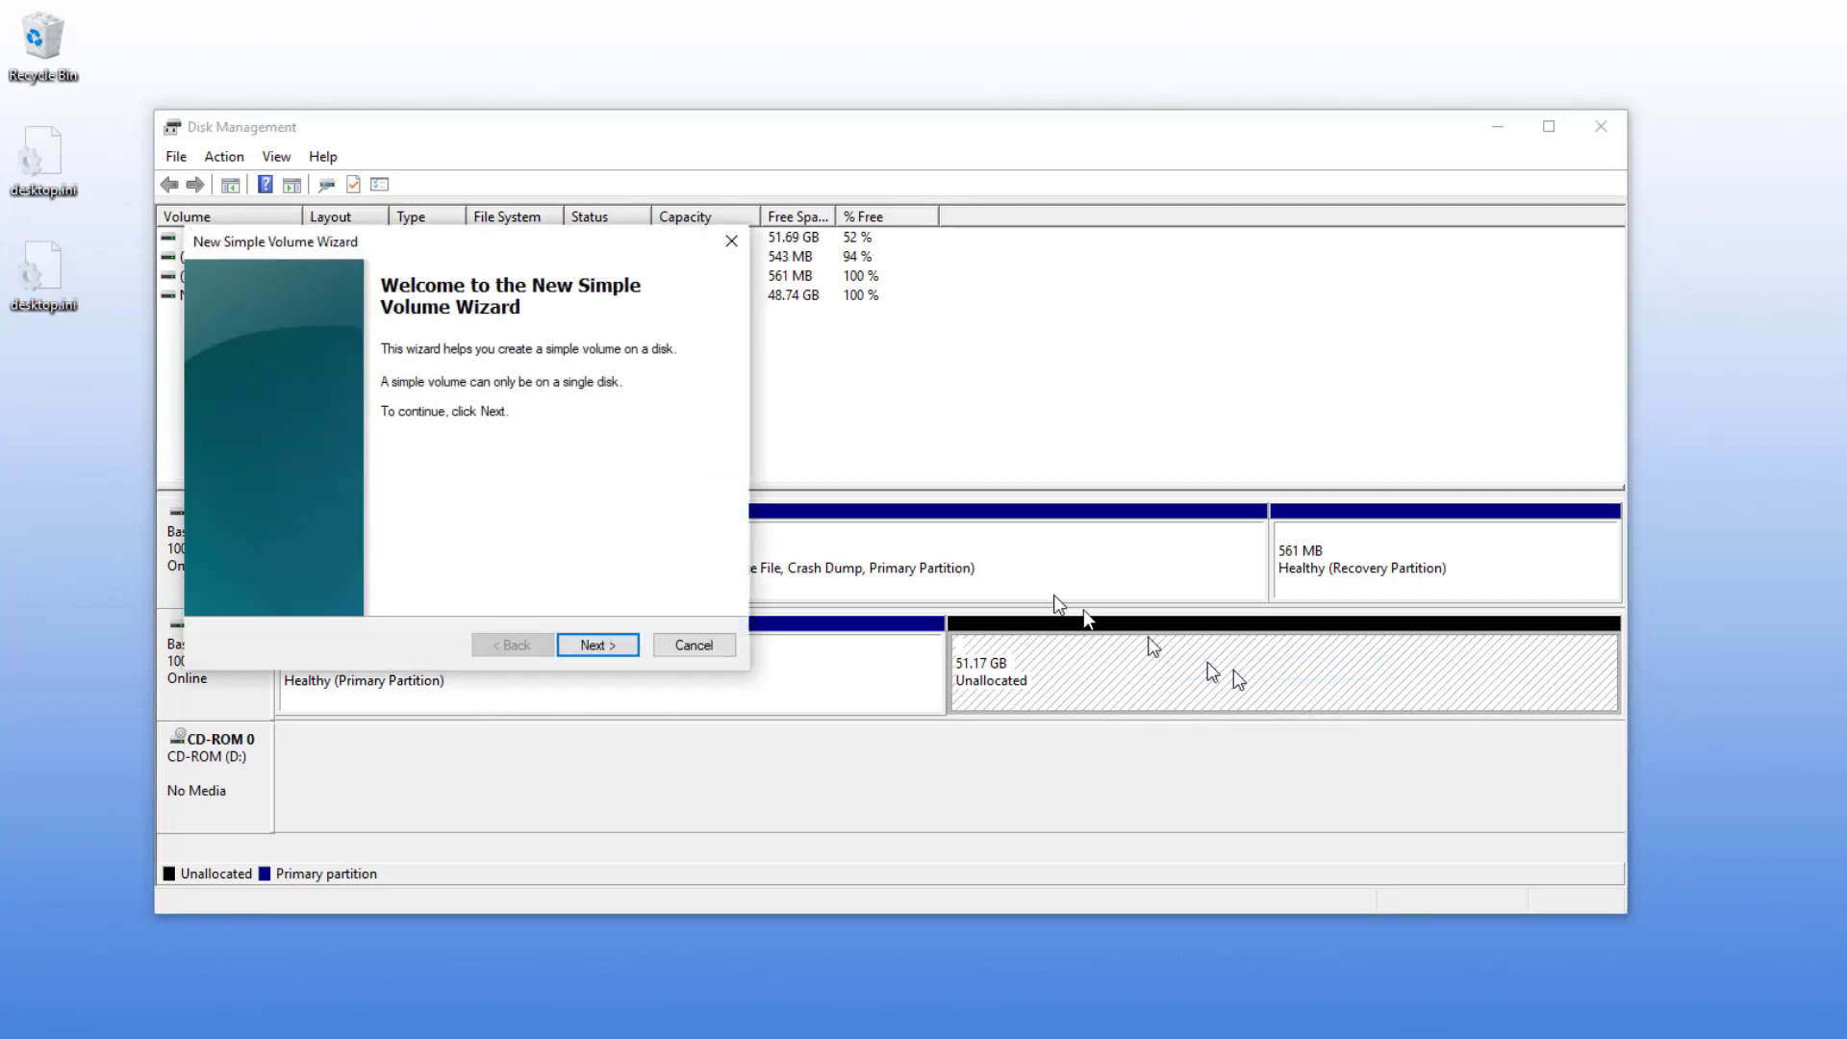
click(616, 648)
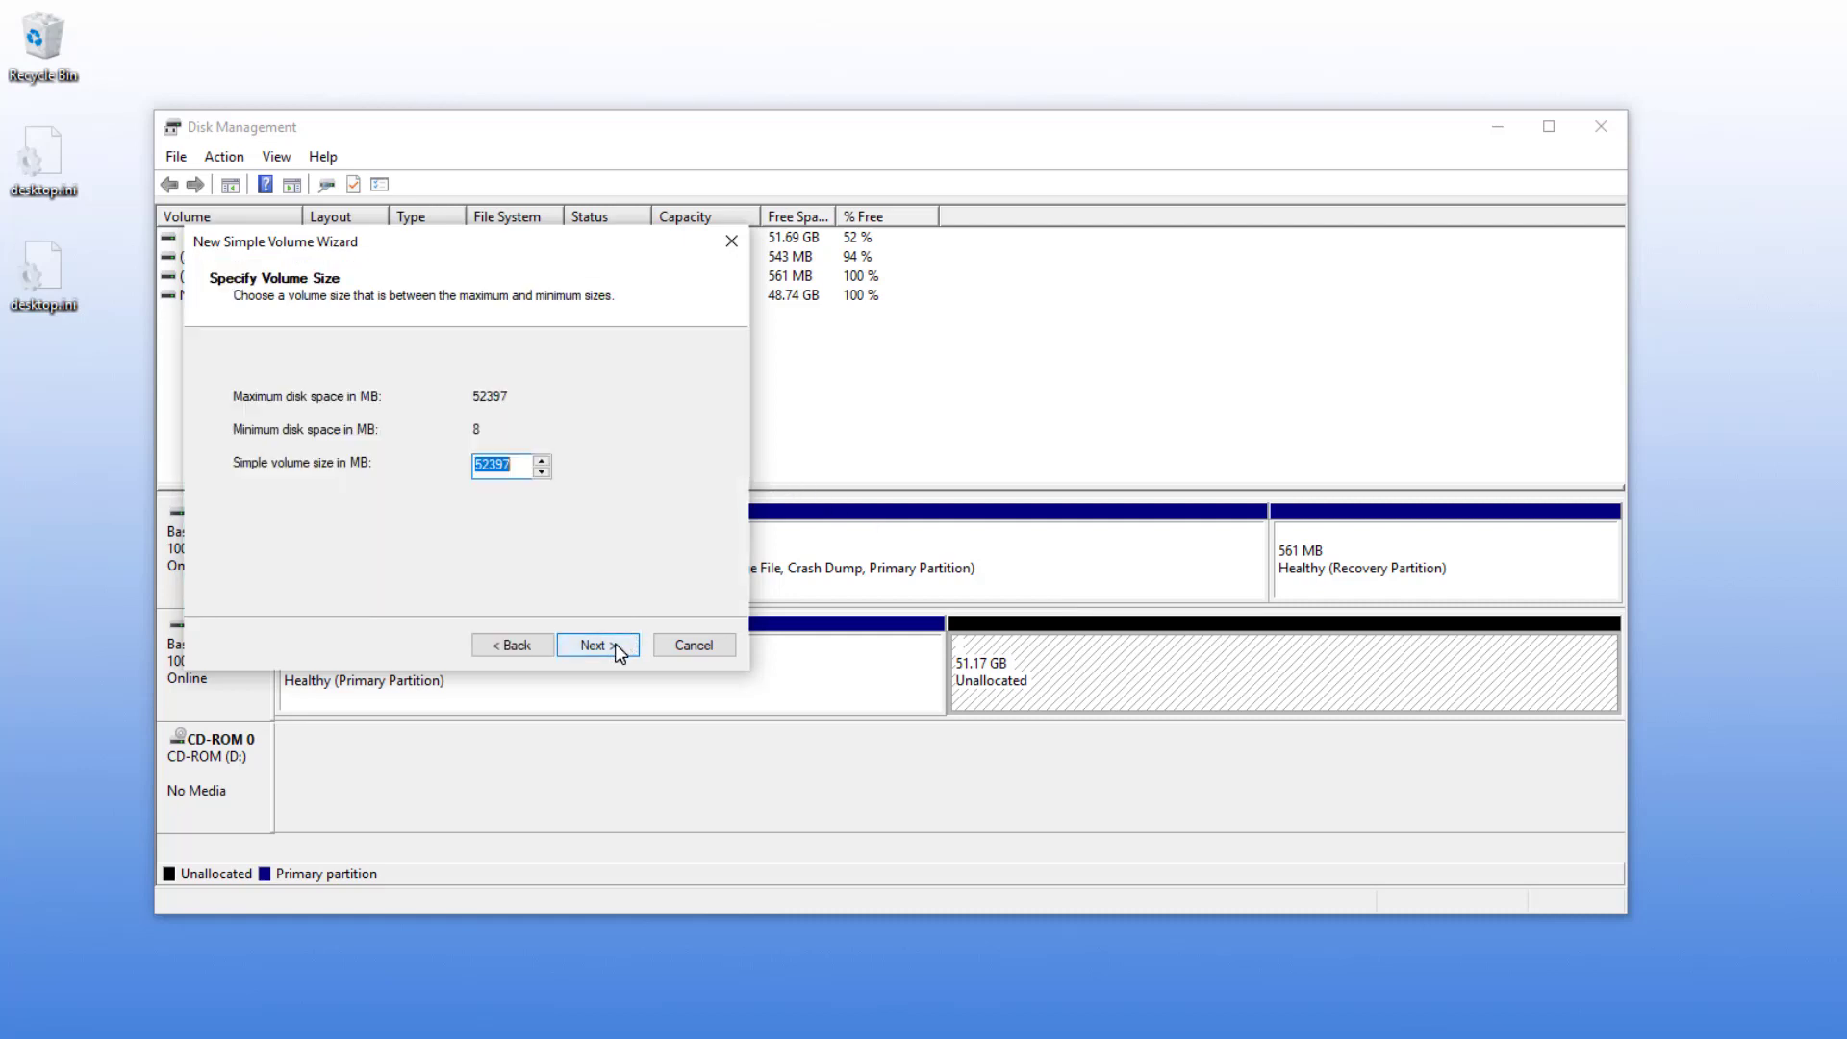
click(619, 653)
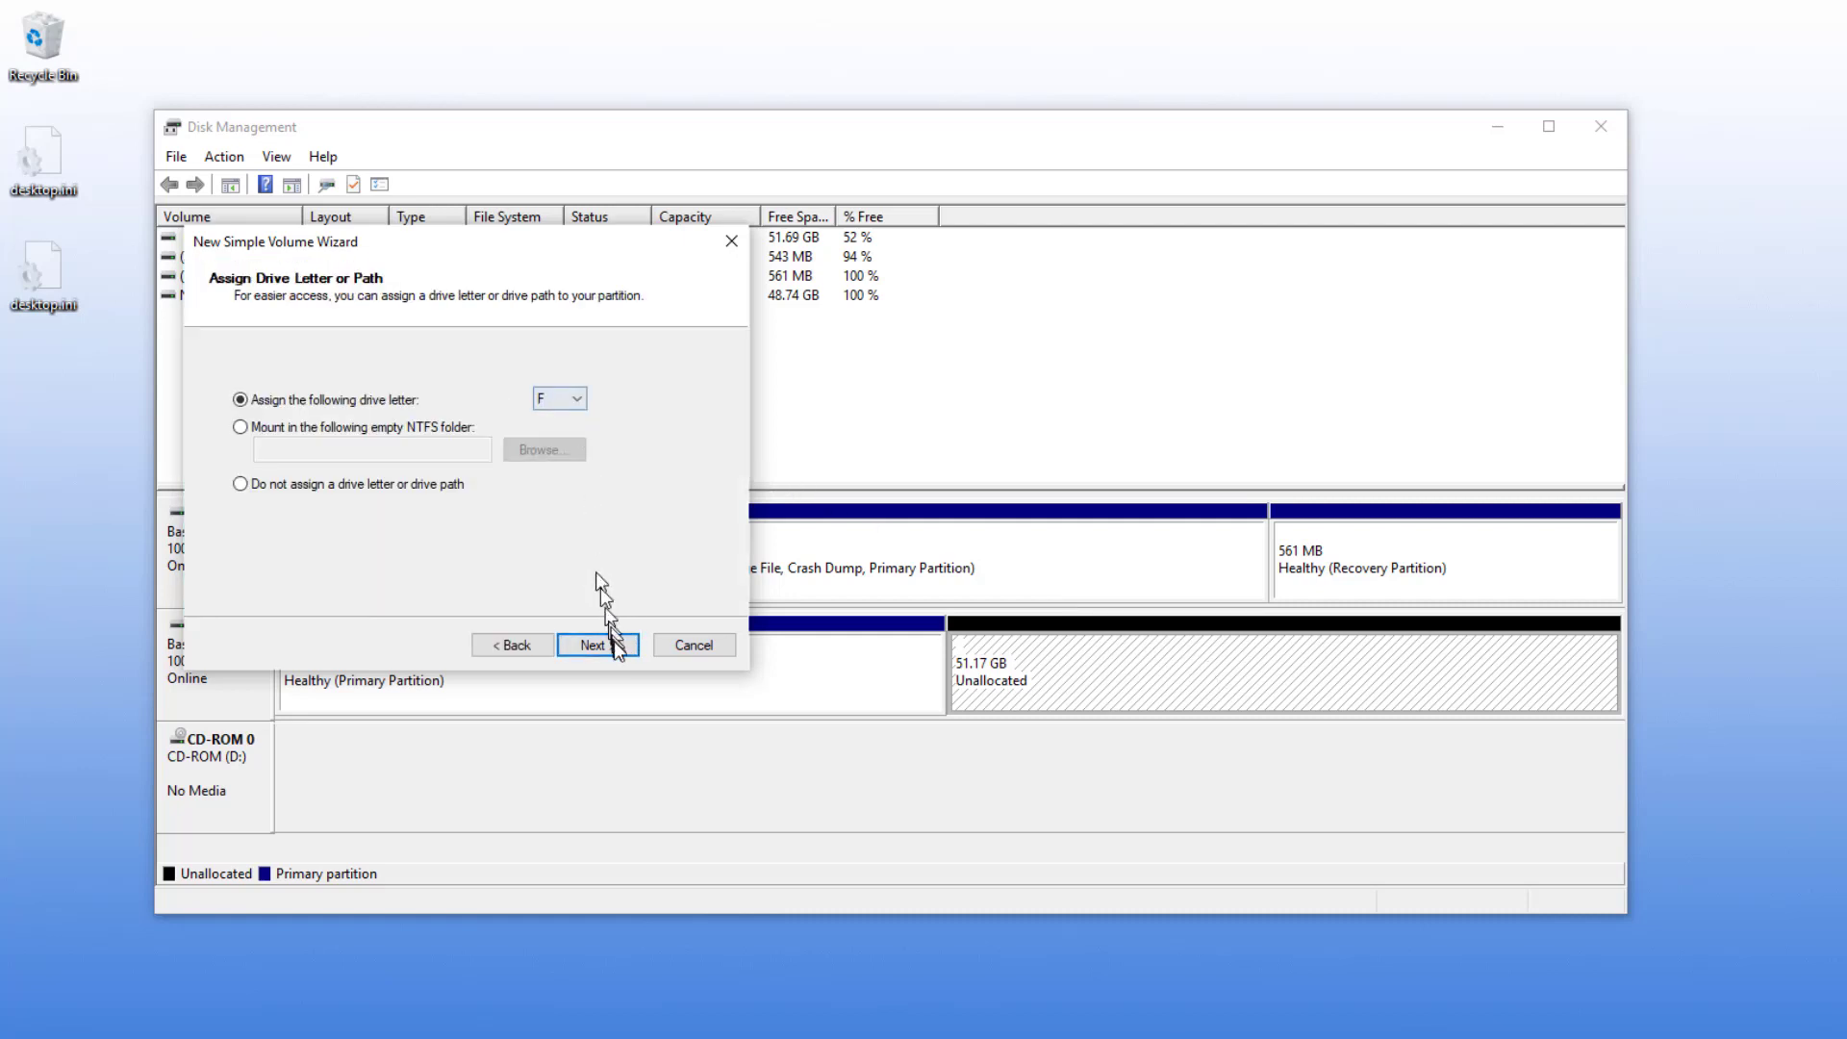
click(617, 644)
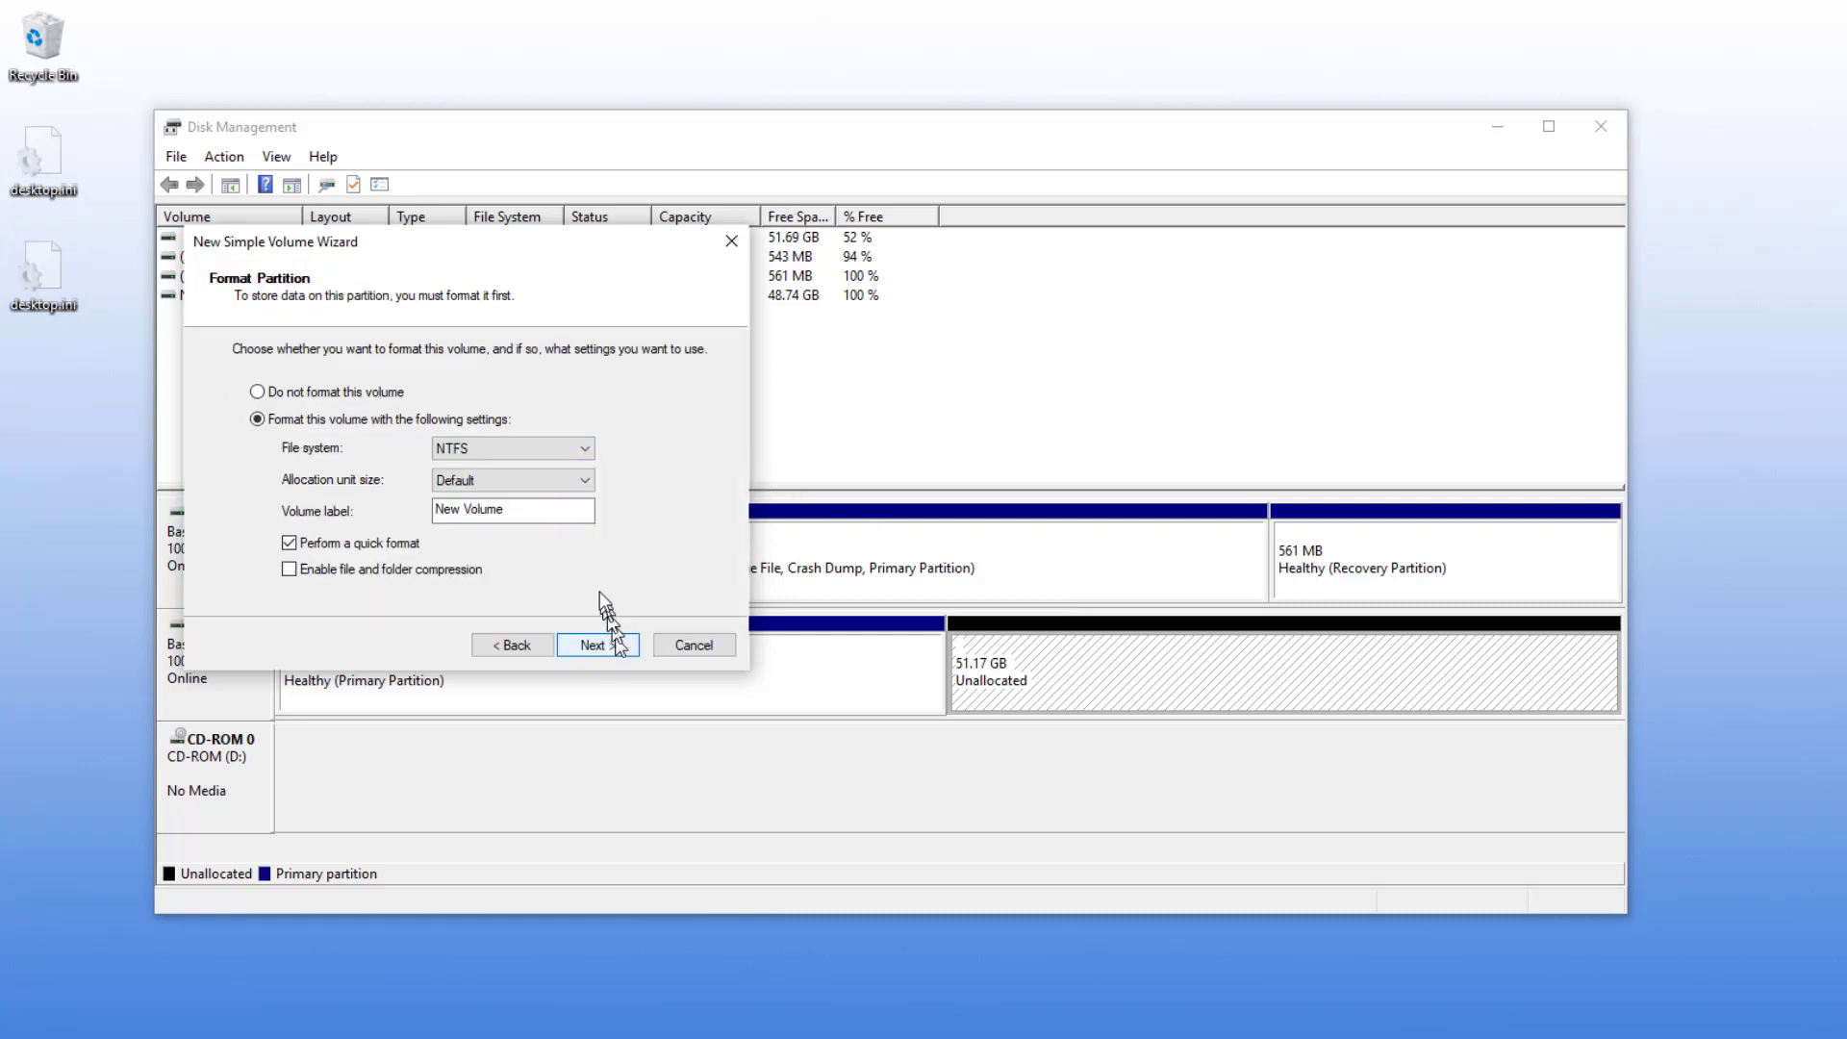
click(560, 513)
text(2)
click(615, 645)
click(597, 645)
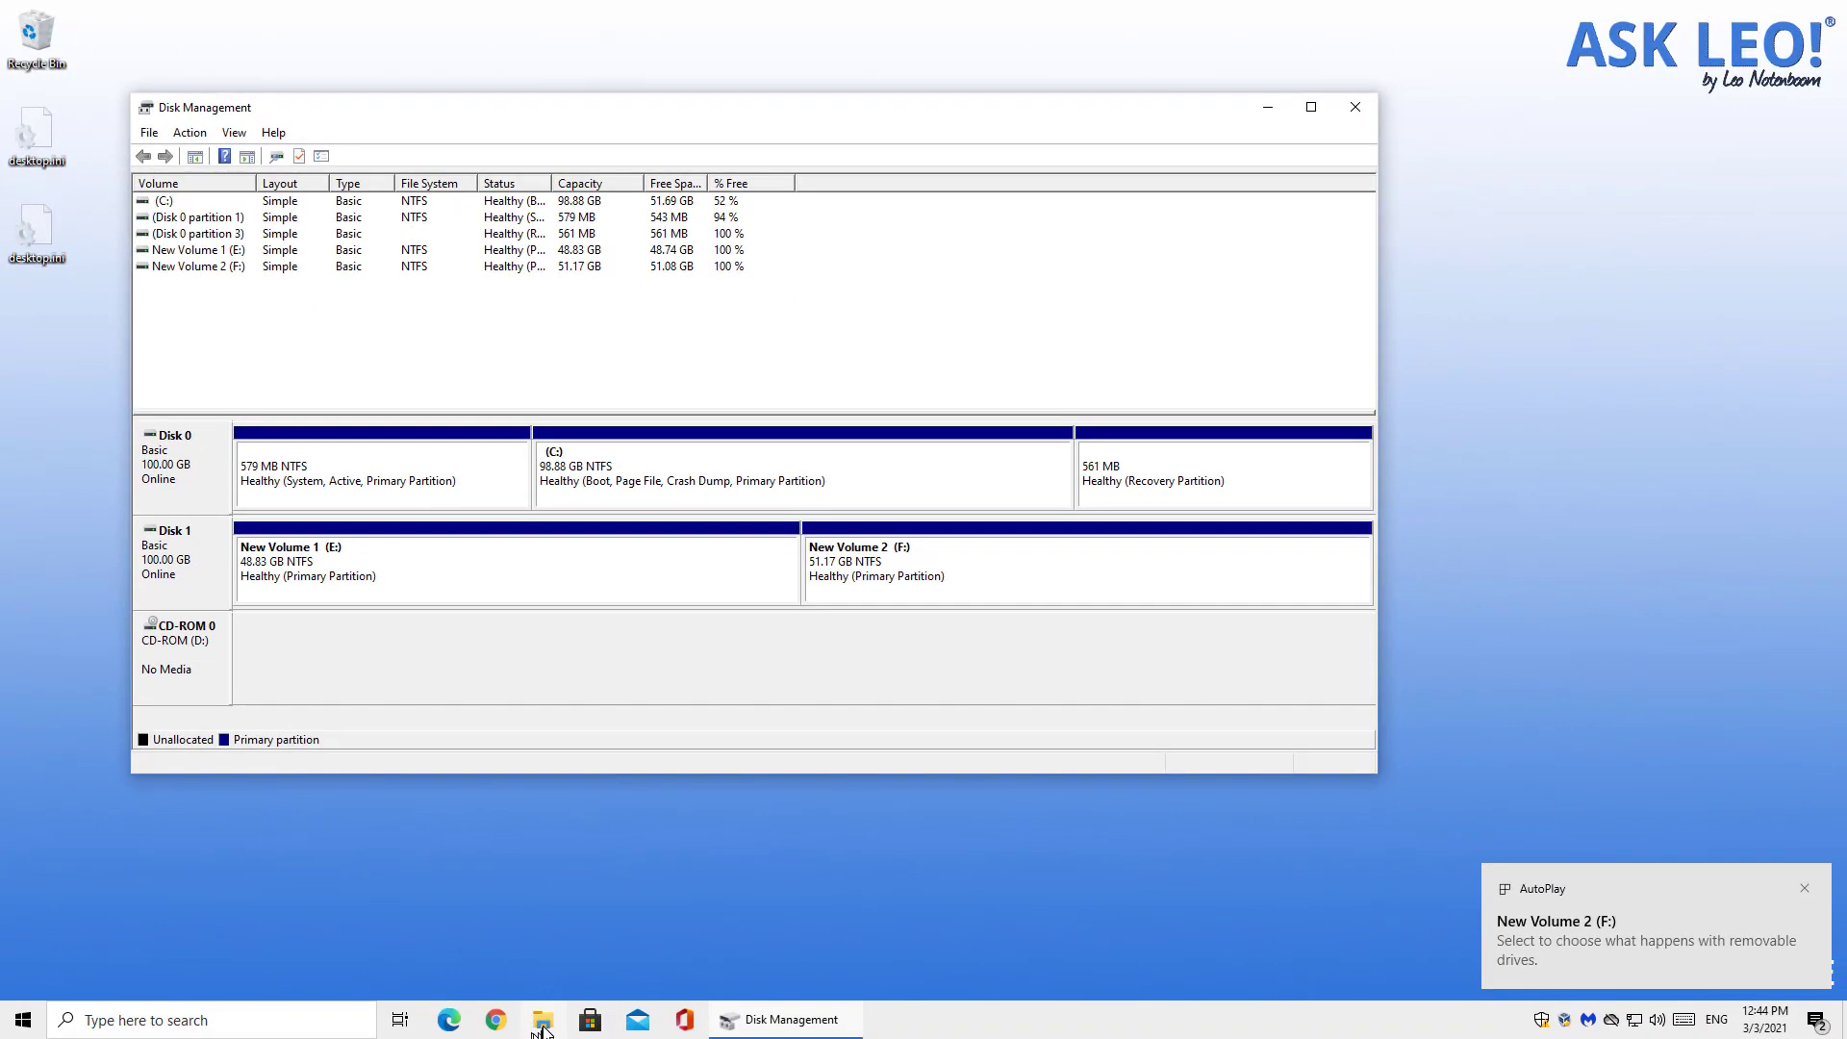
click(542, 1020)
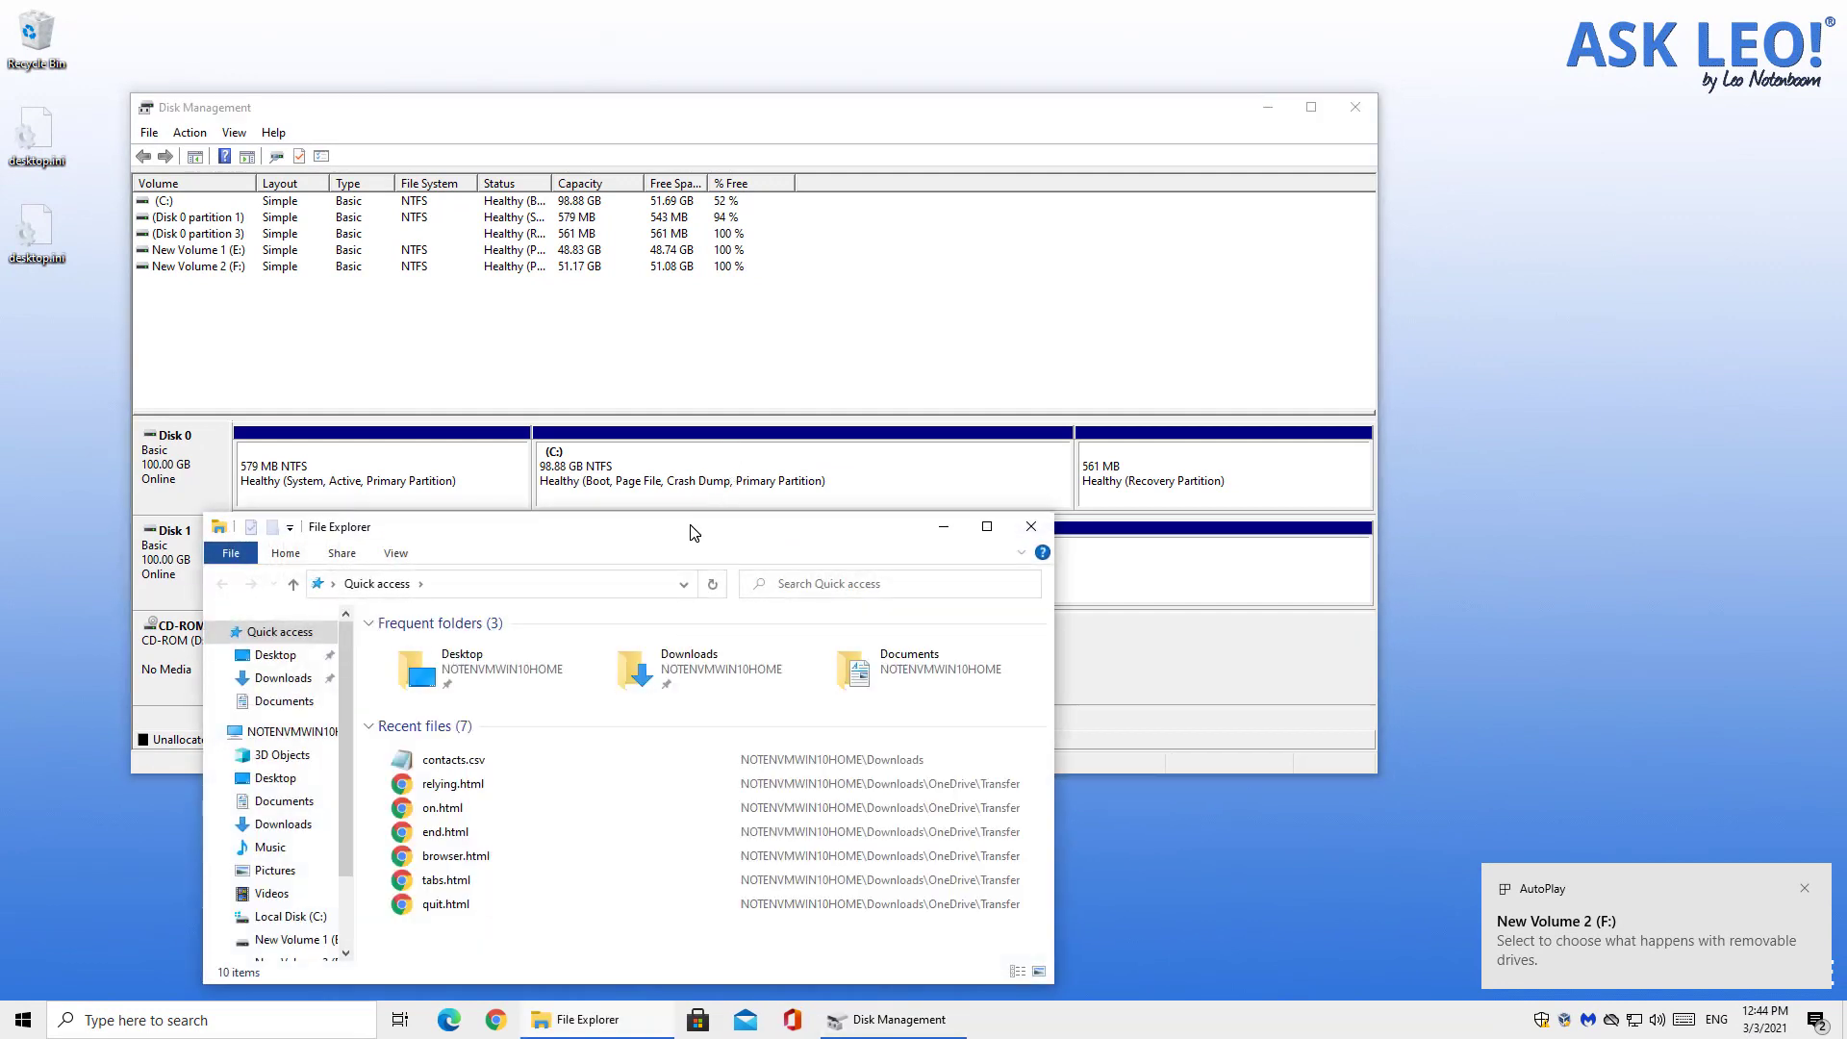
drag(671, 512, 670, 359)
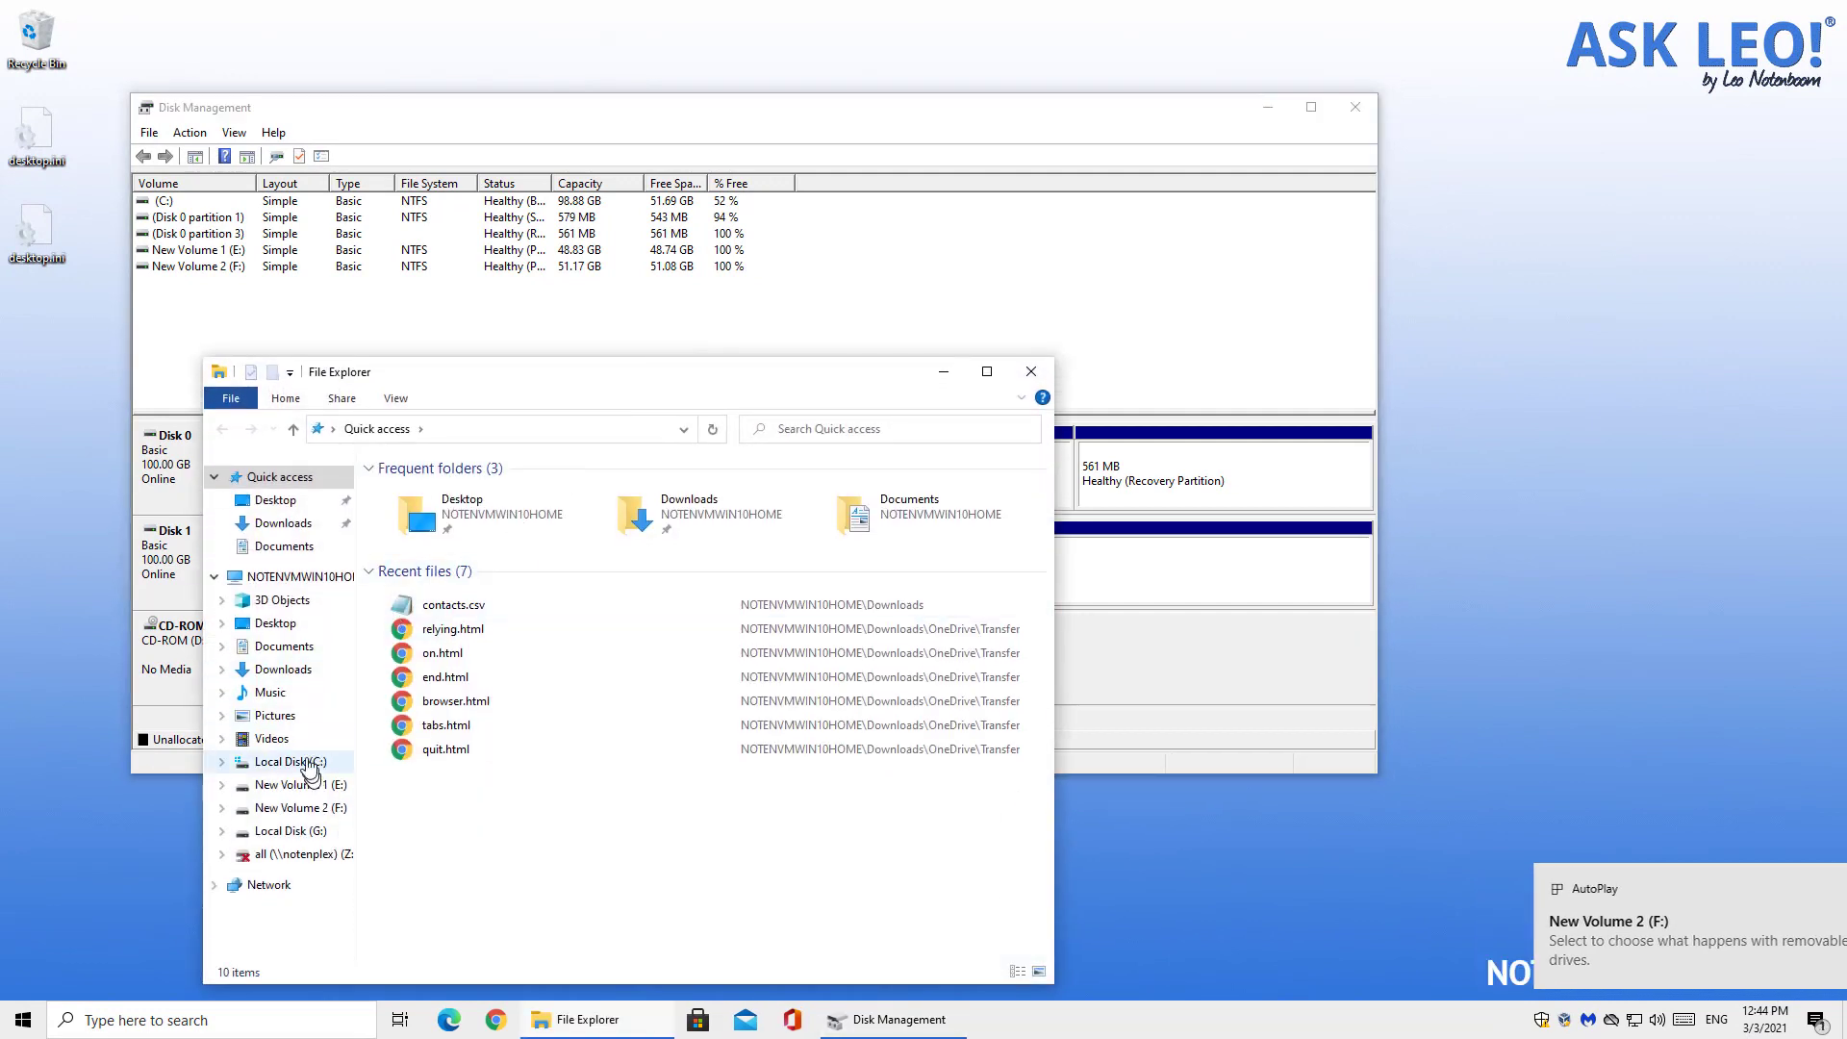
click(304, 576)
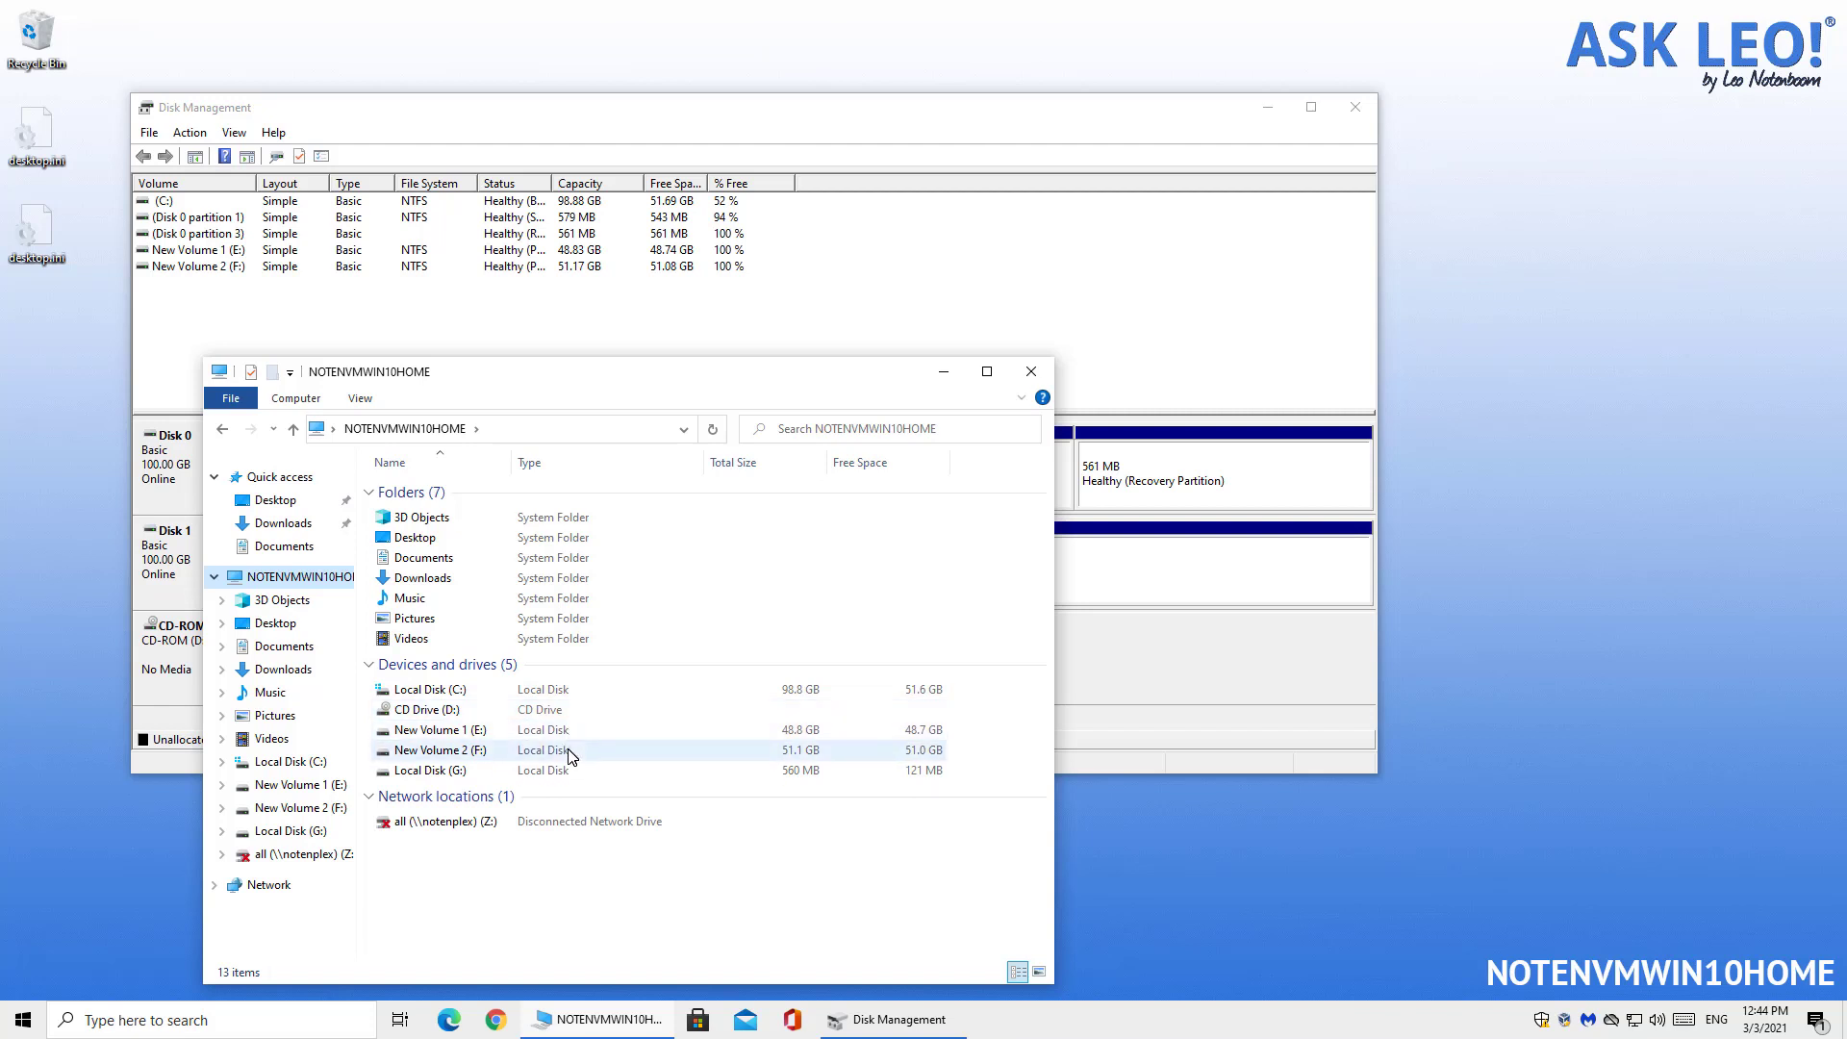
Close the file browser and Disk Management, then launch Macrium Reflect from the Start menu
click(1030, 370)
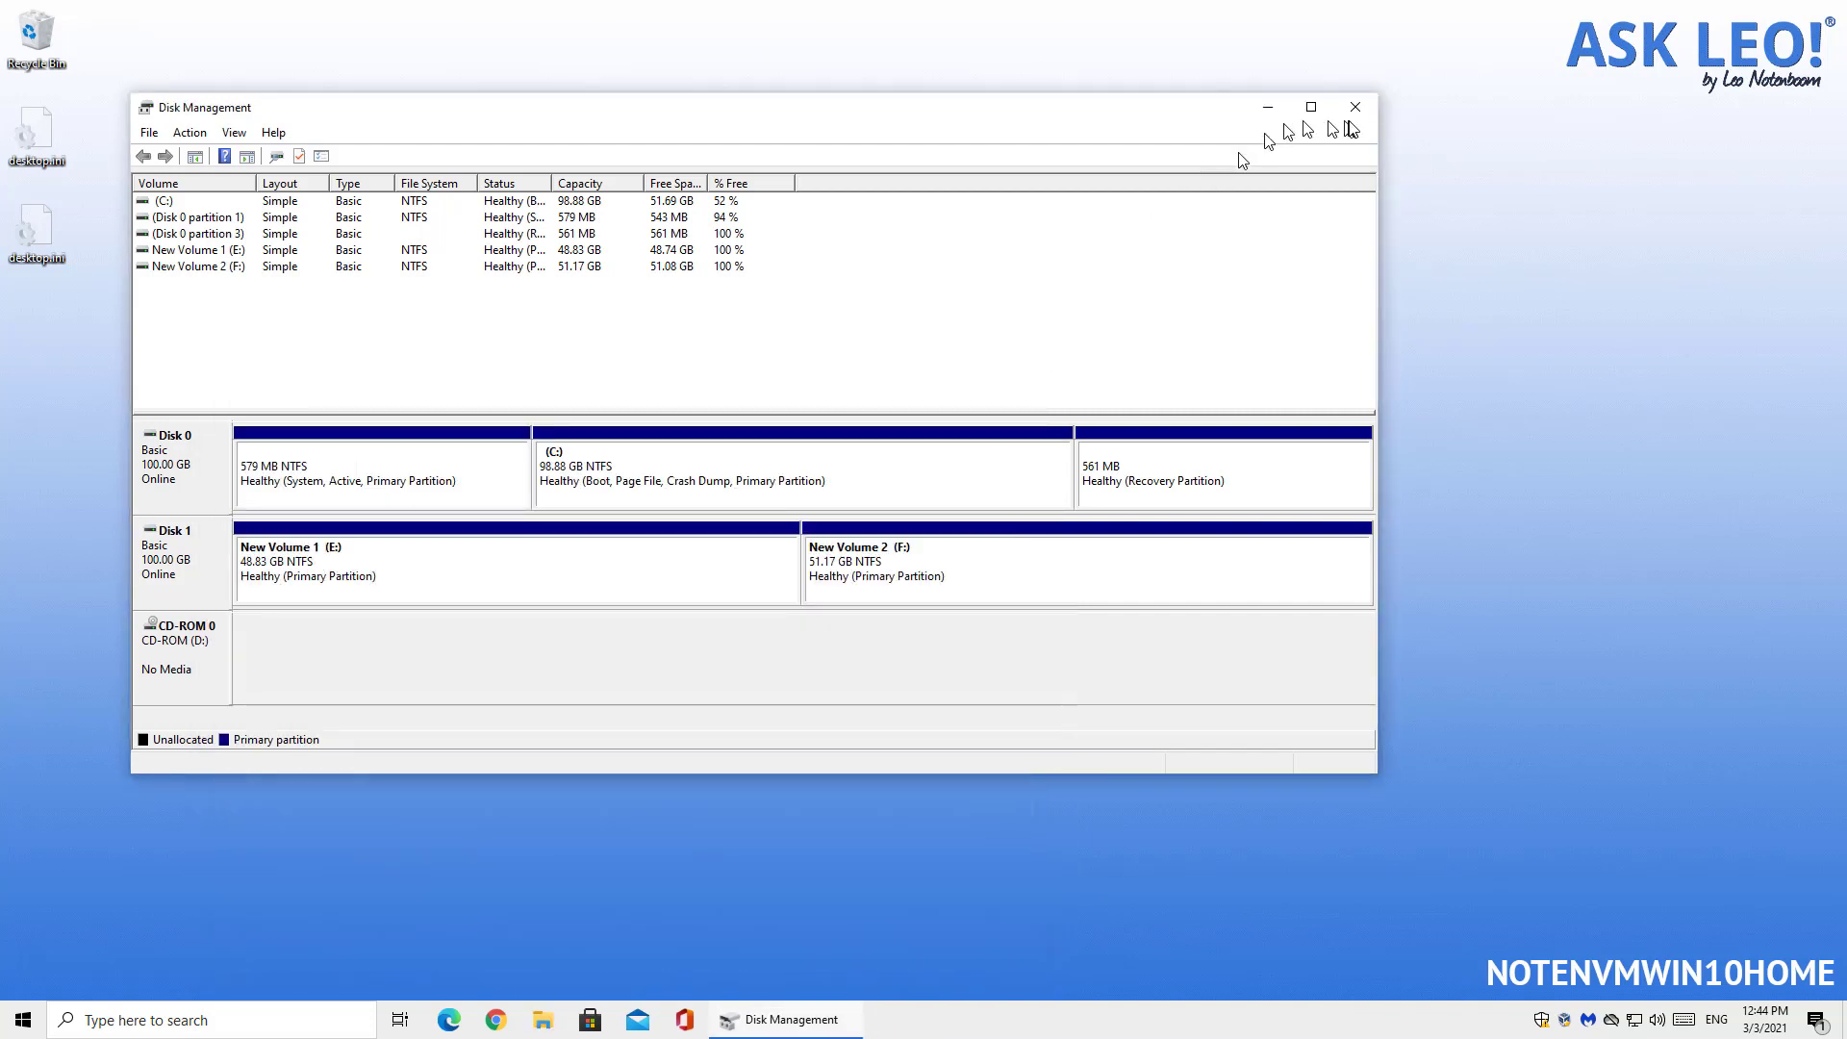
click(1361, 114)
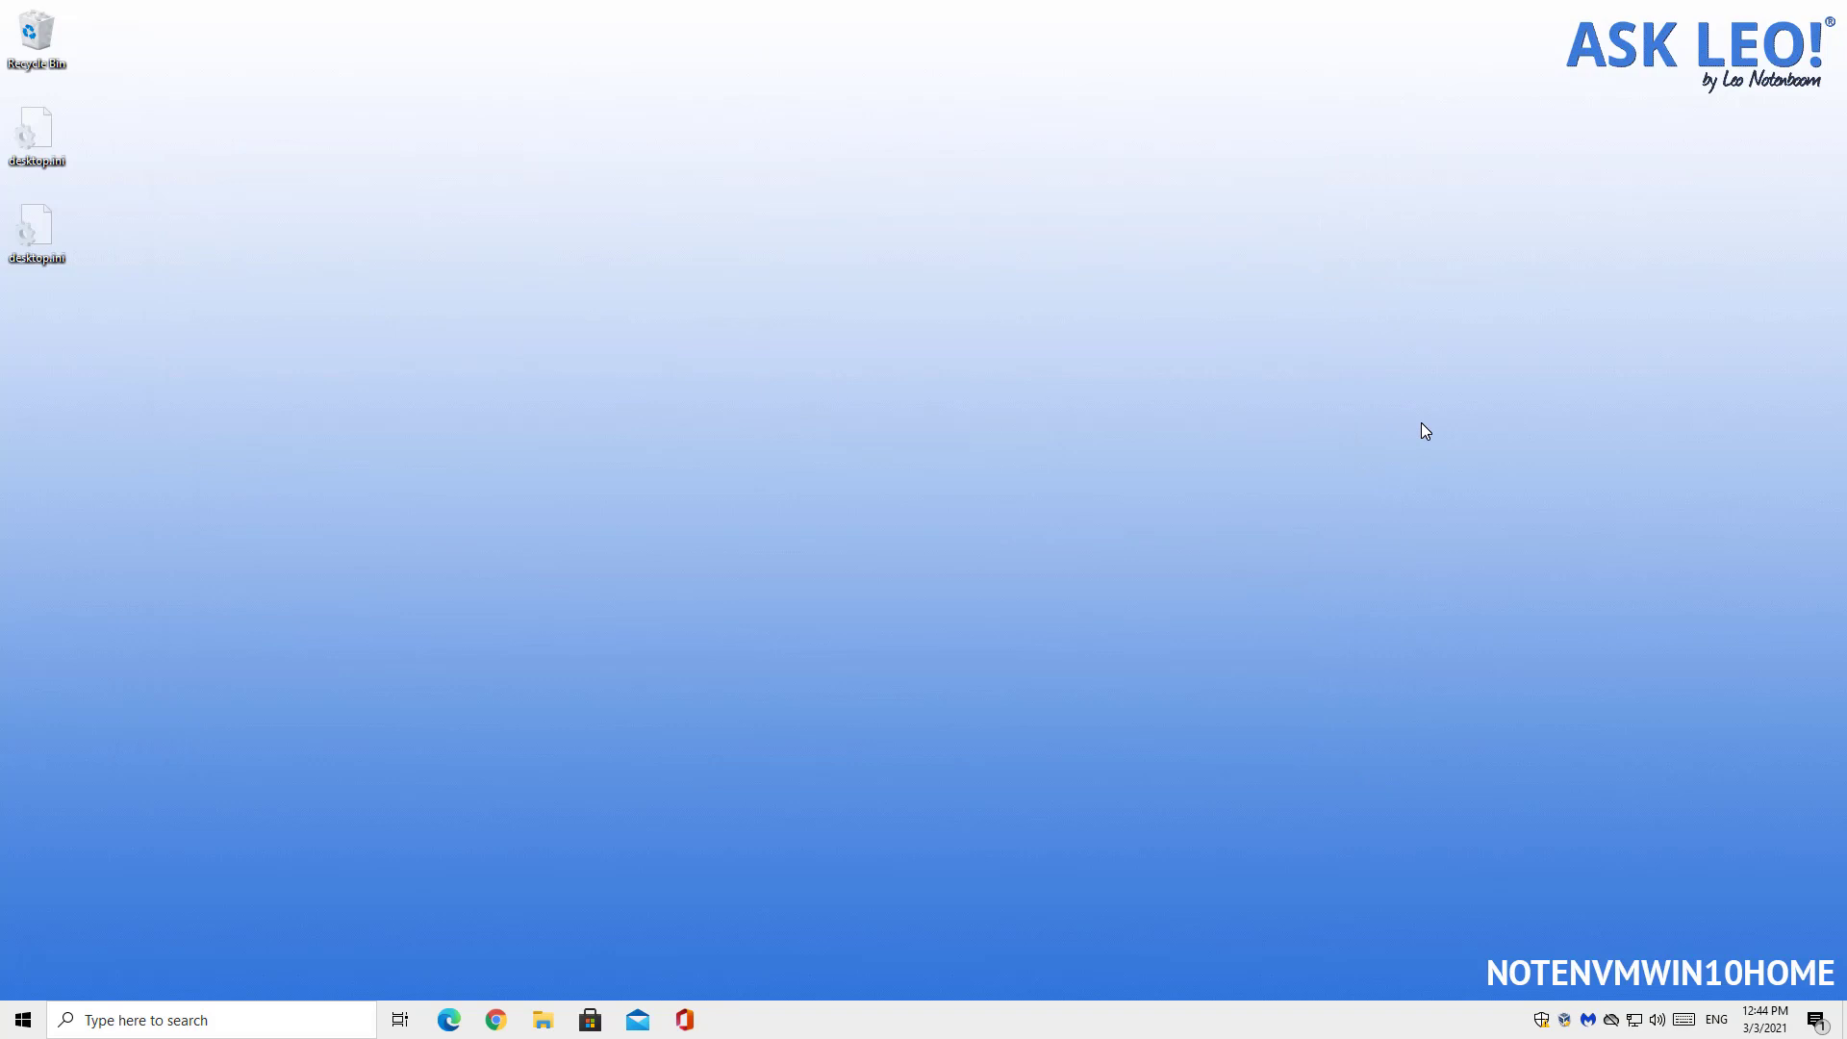
click(23, 1021)
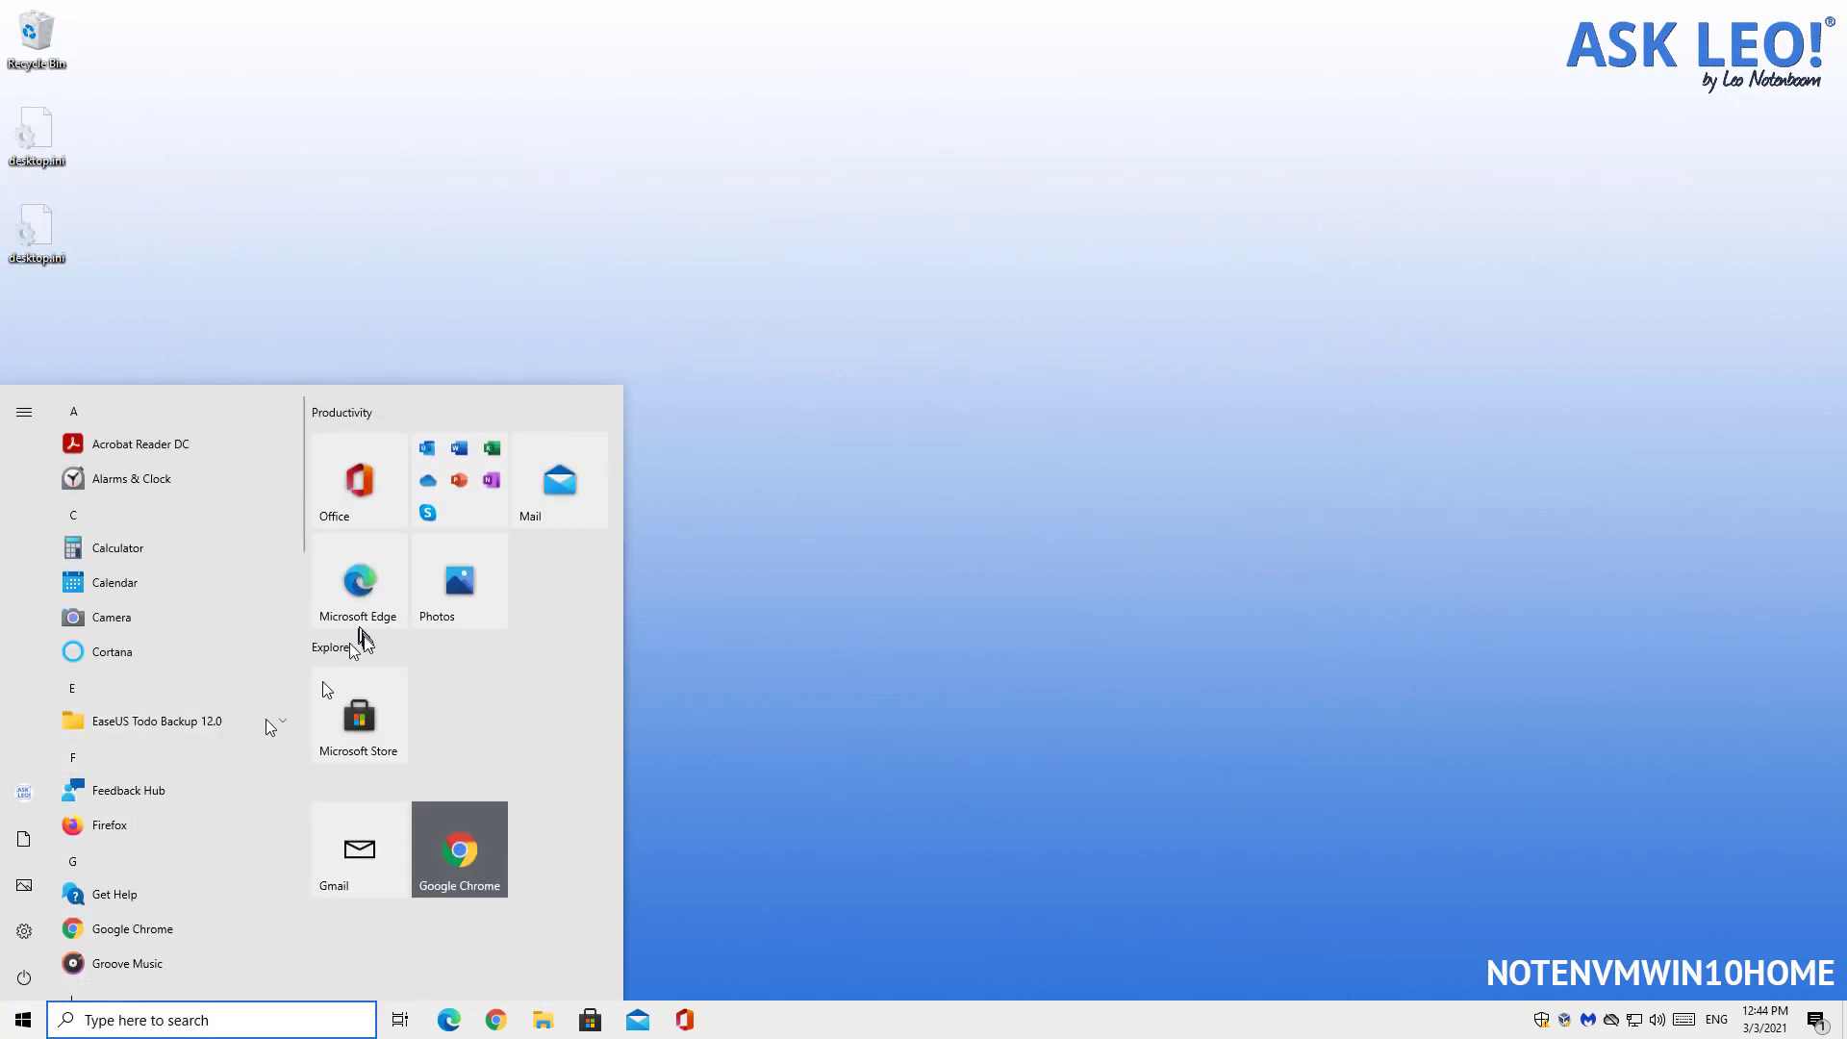
scroll(215, 685, down, 5)
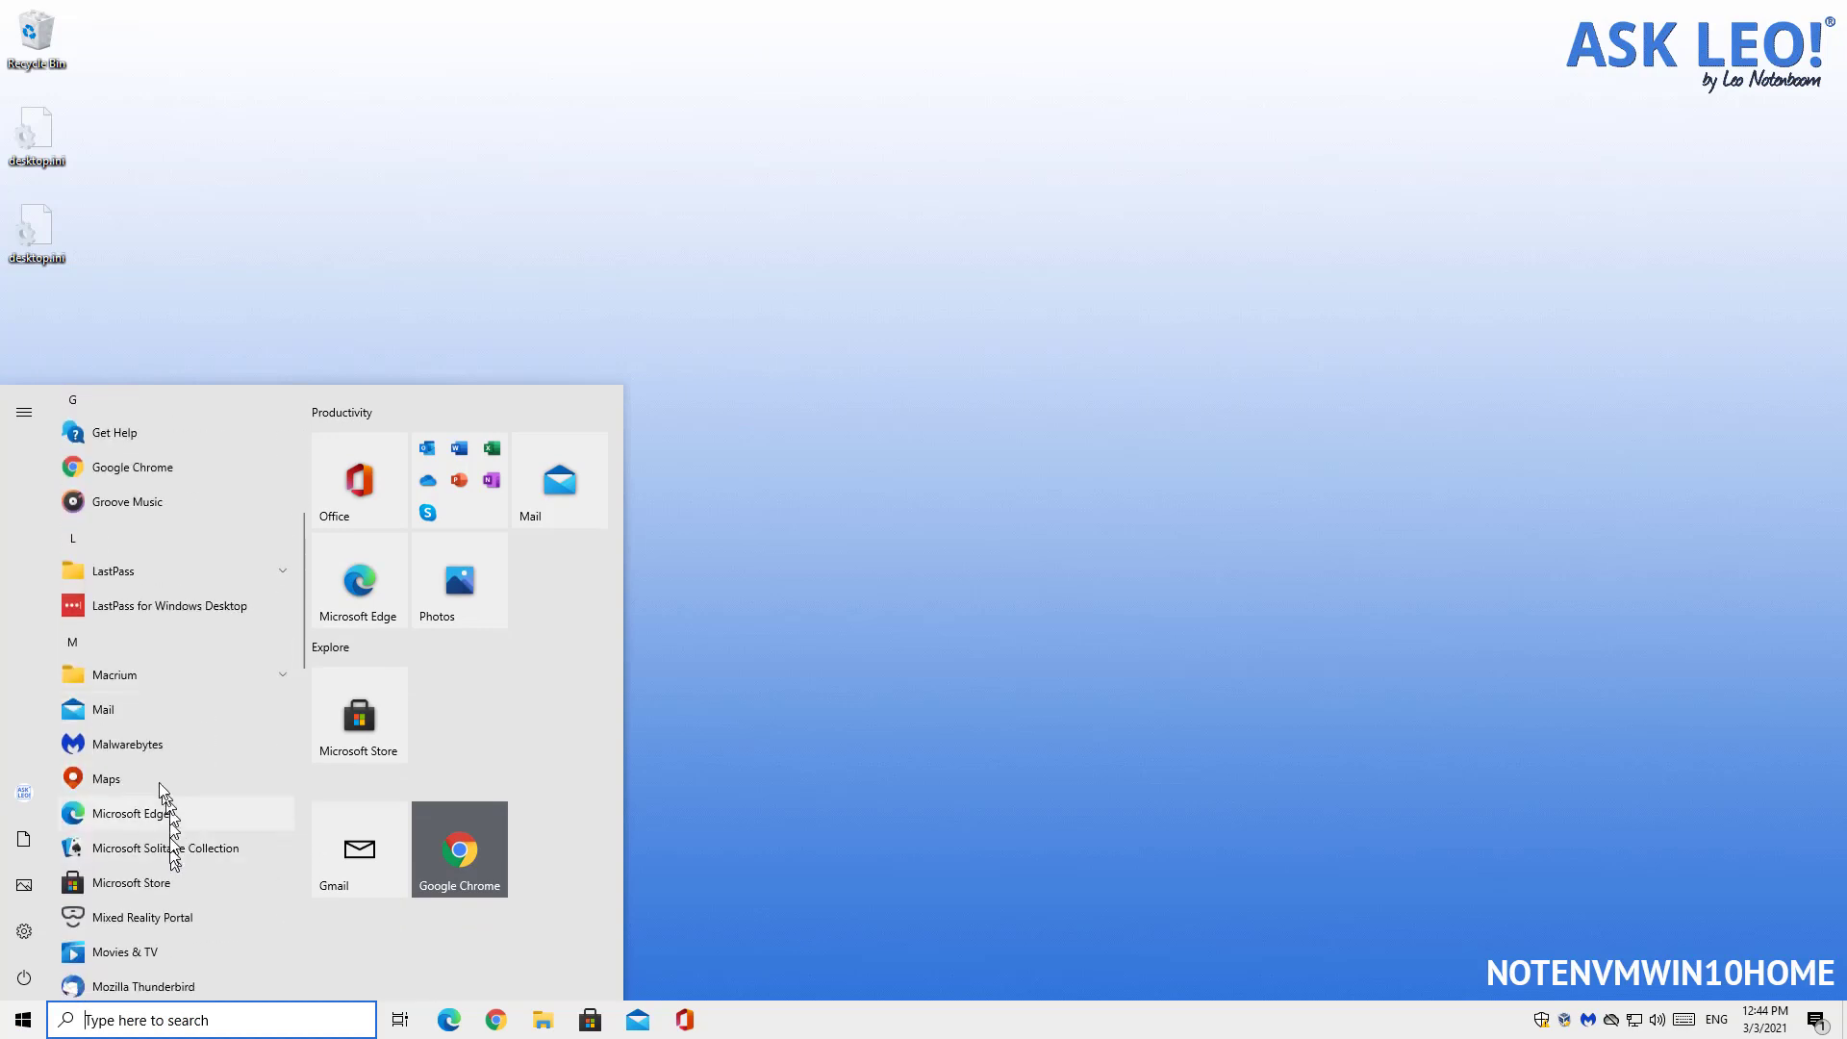
click(152, 678)
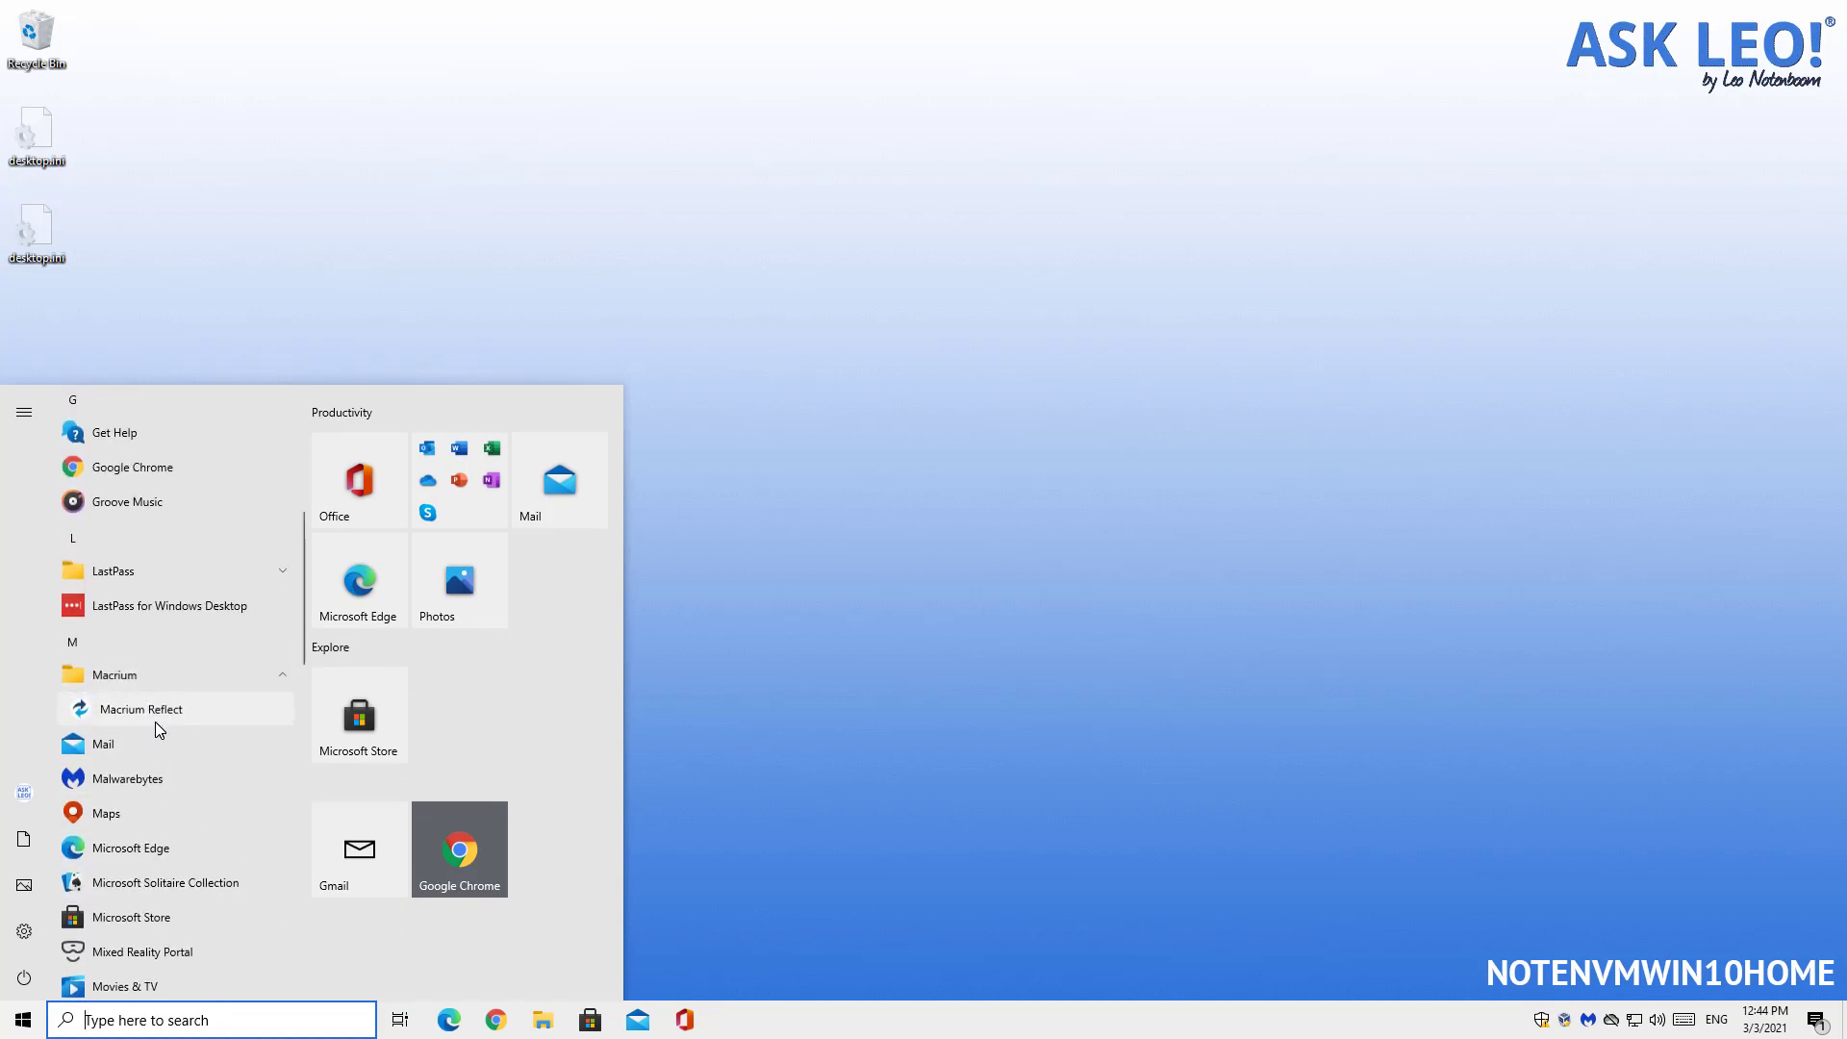
click(155, 723)
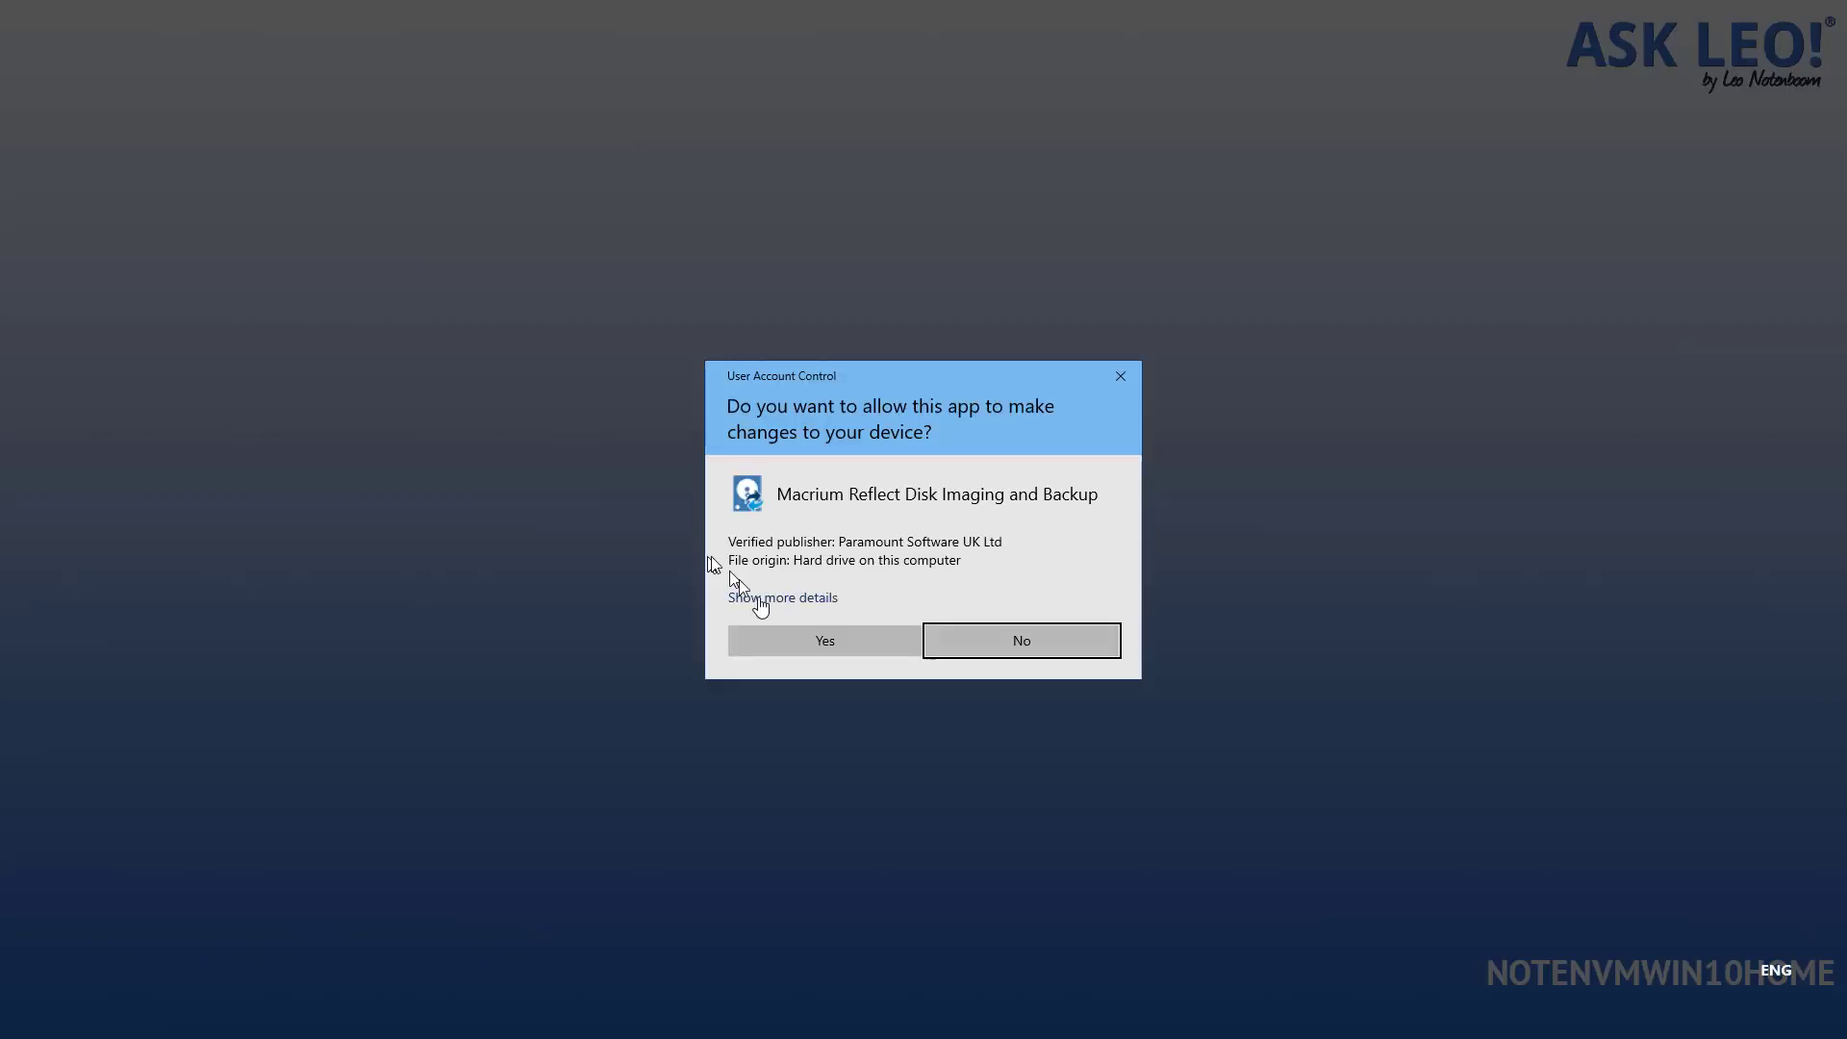
Allow Macrium Reflect through UAC and select Disk 2 to view its E: and F: partitions
click(797, 651)
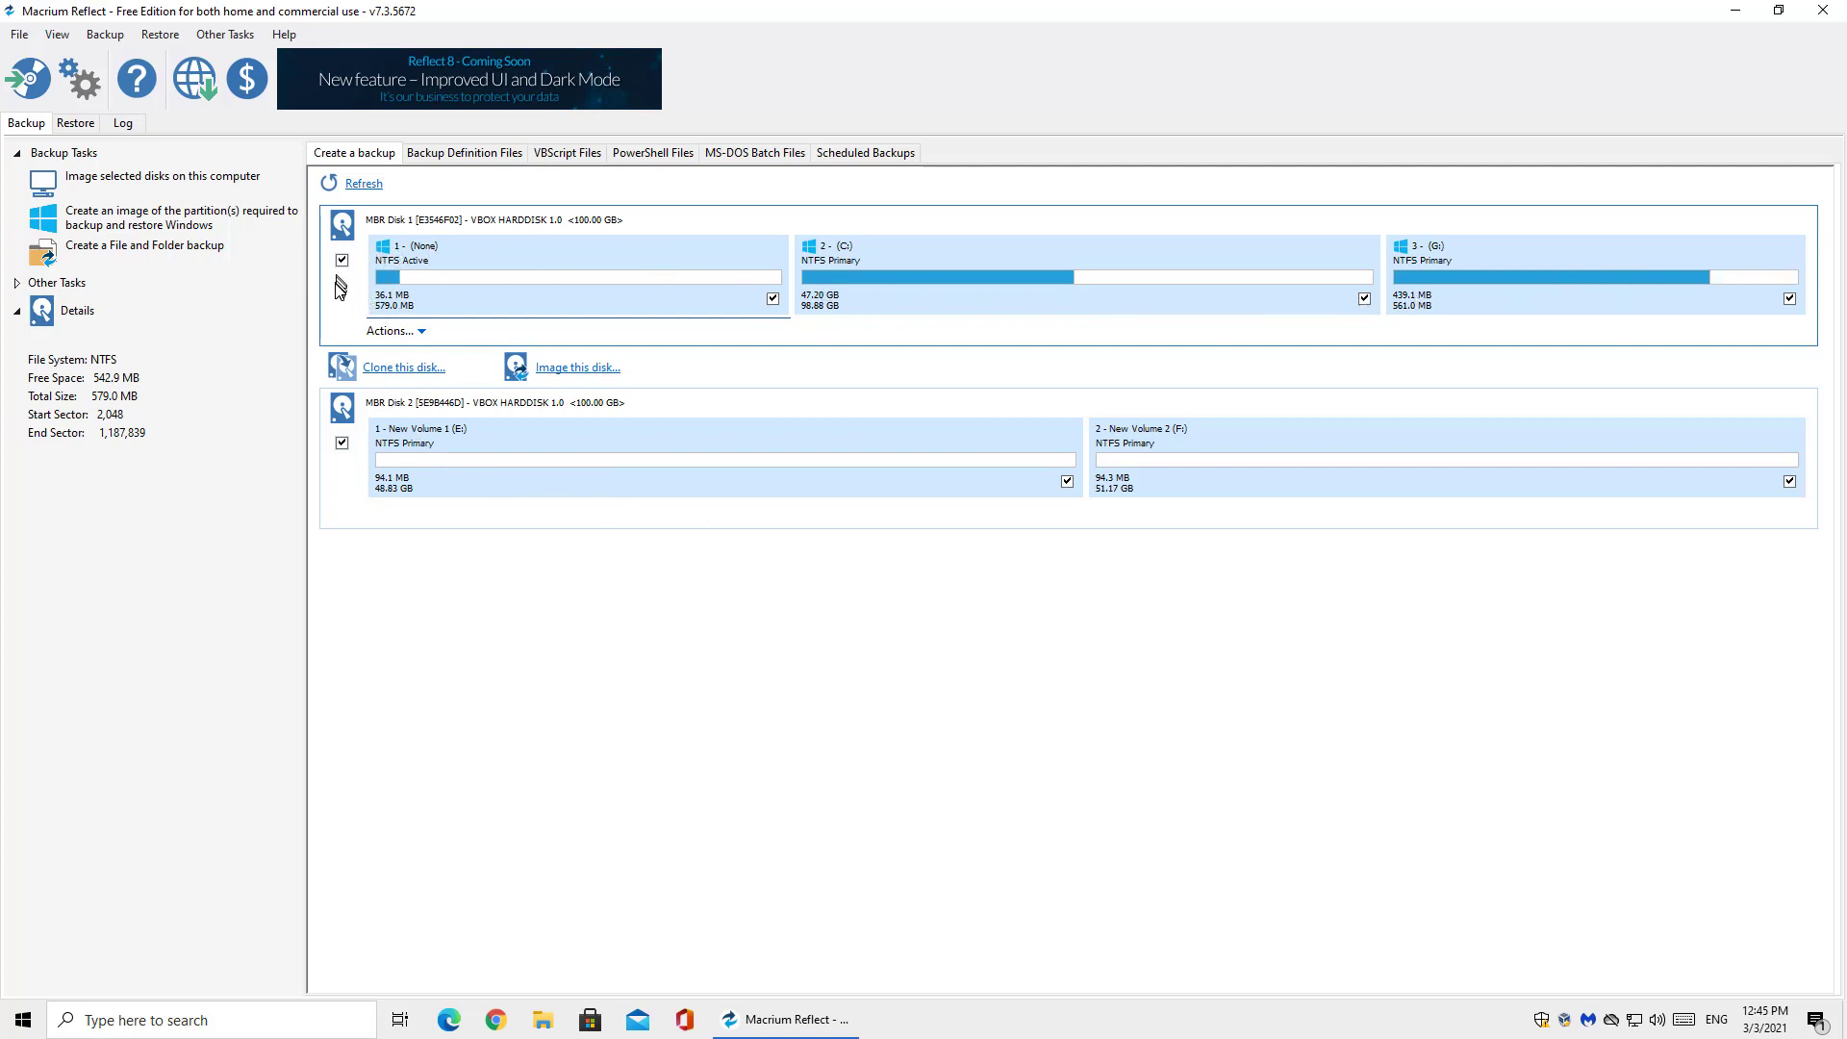
click(347, 506)
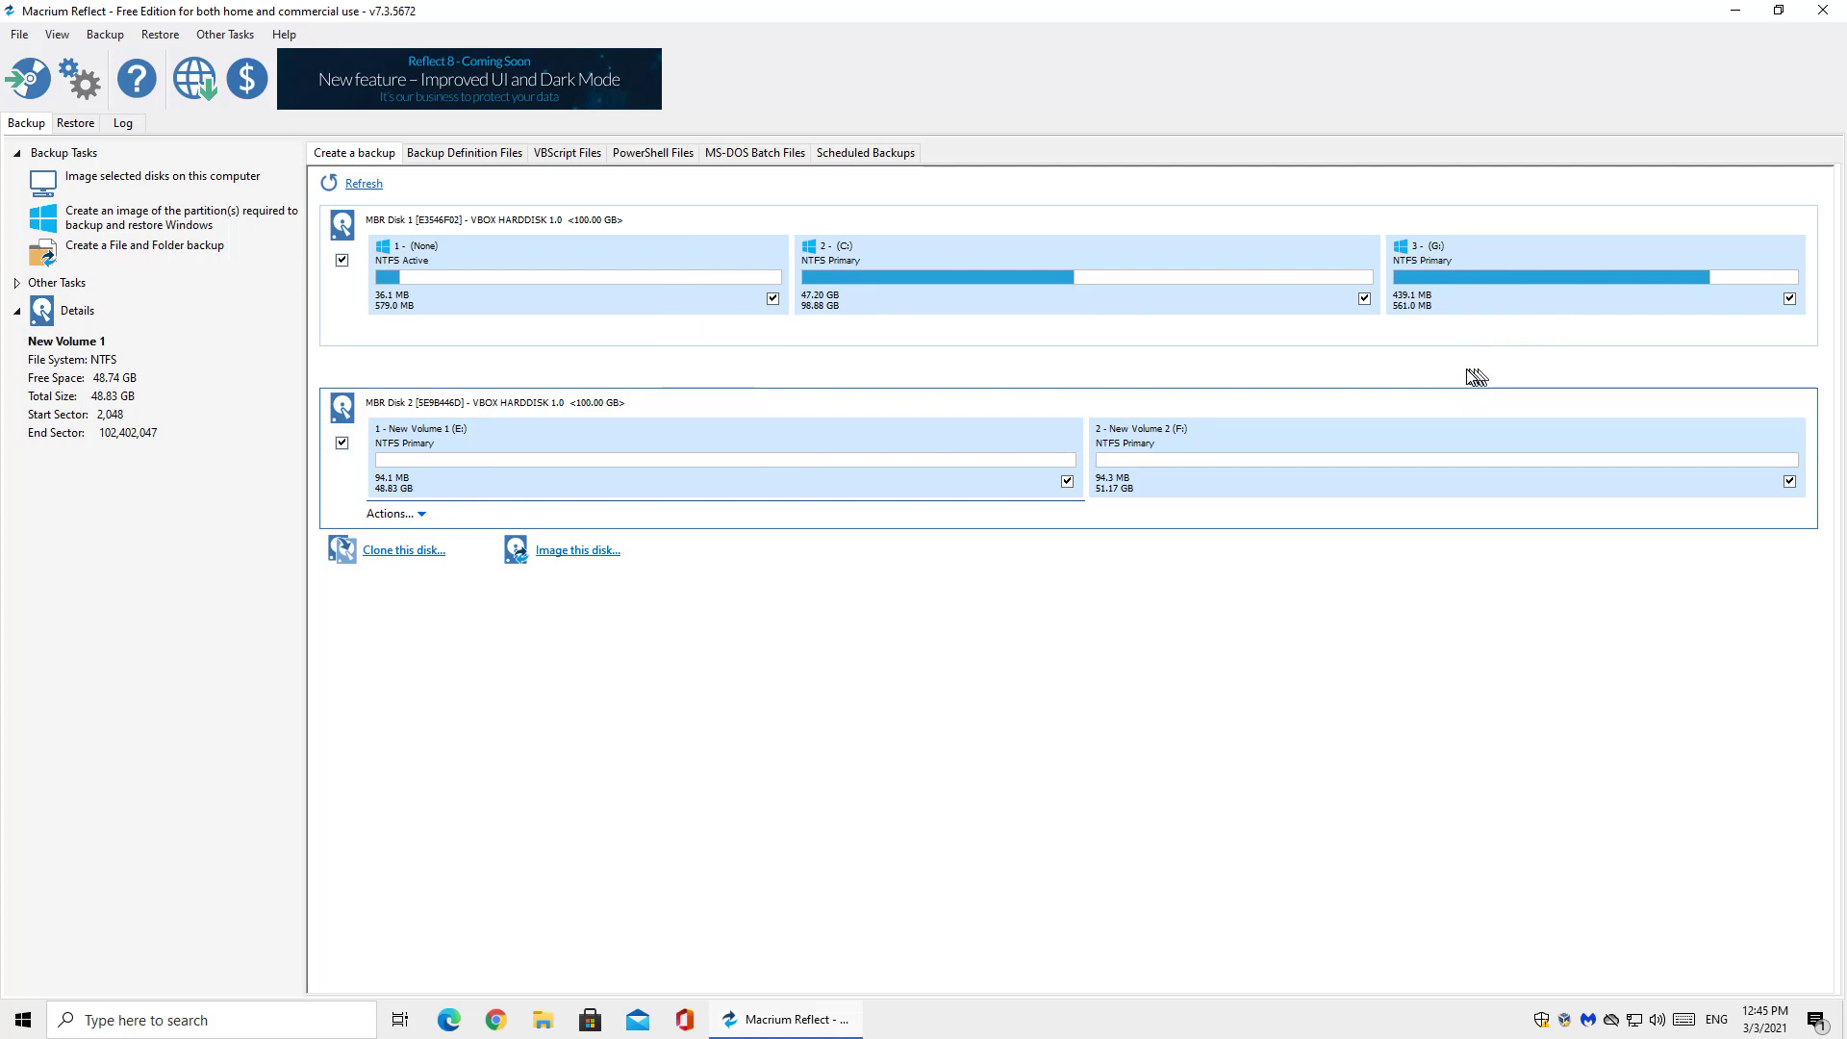
click(915, 318)
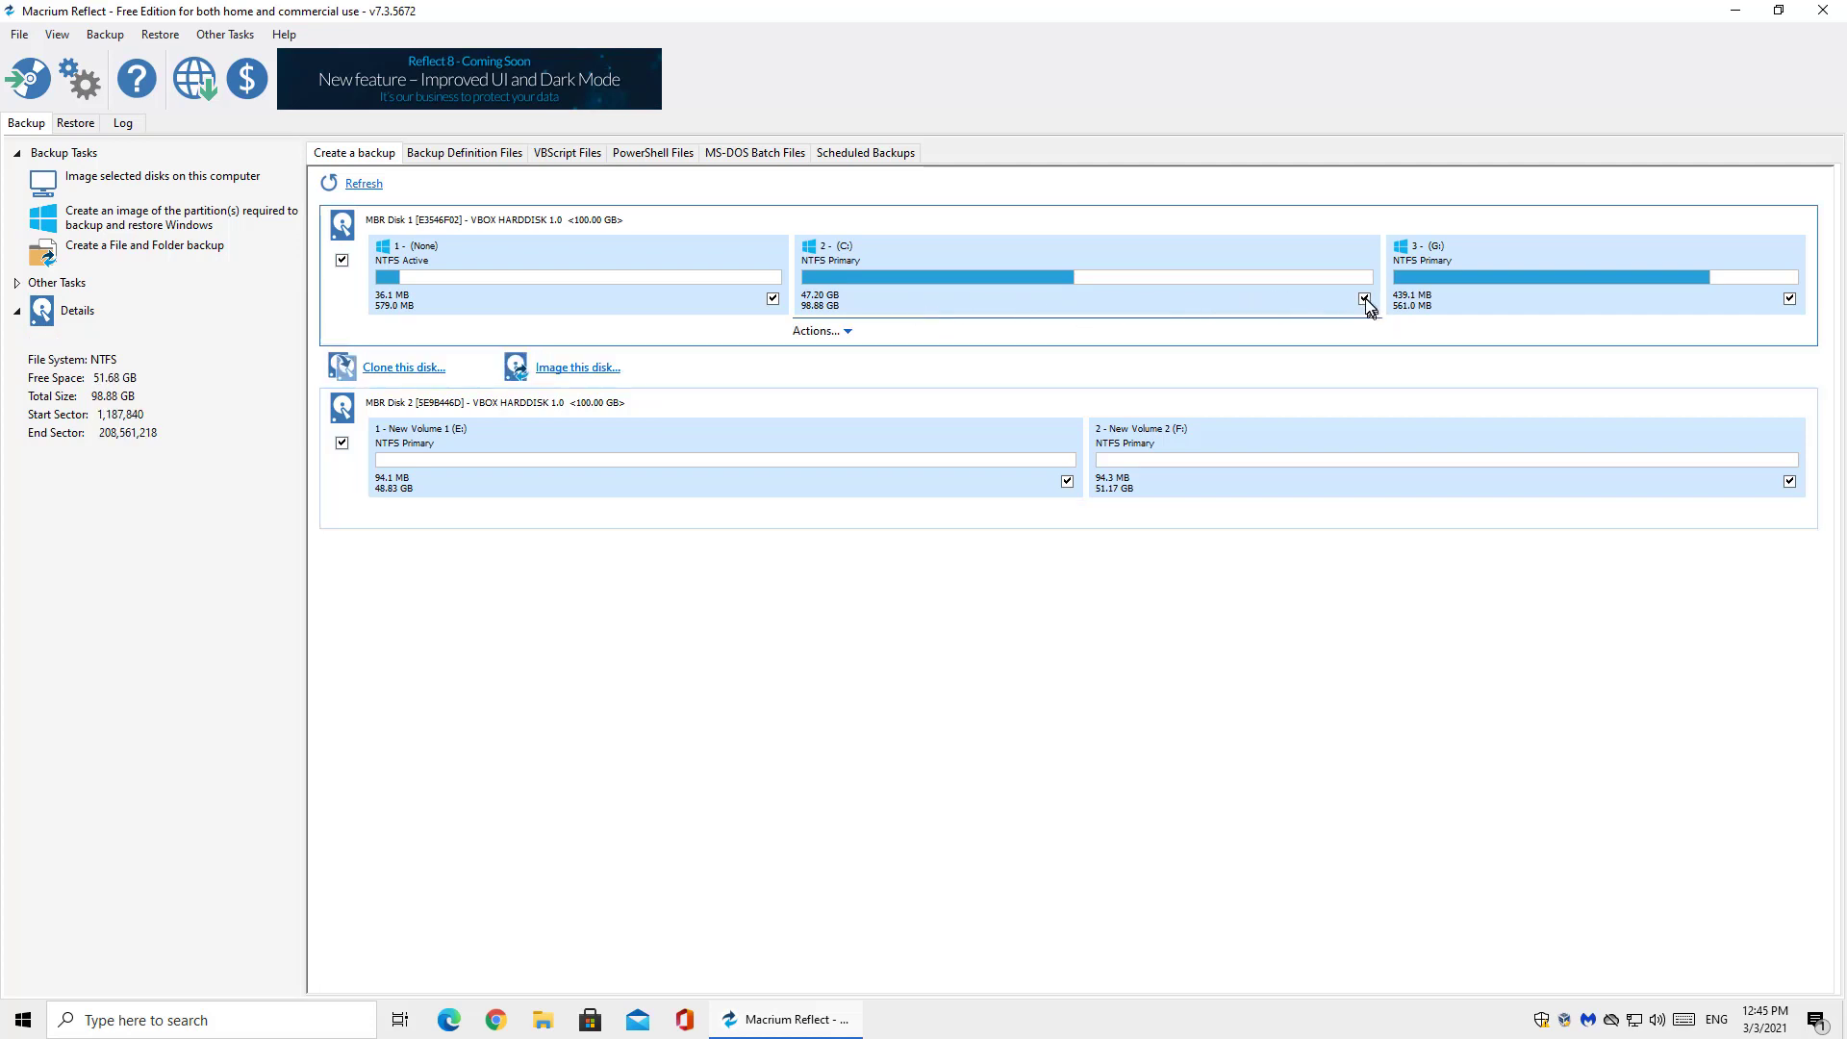
click(772, 299)
click(342, 261)
click(935, 413)
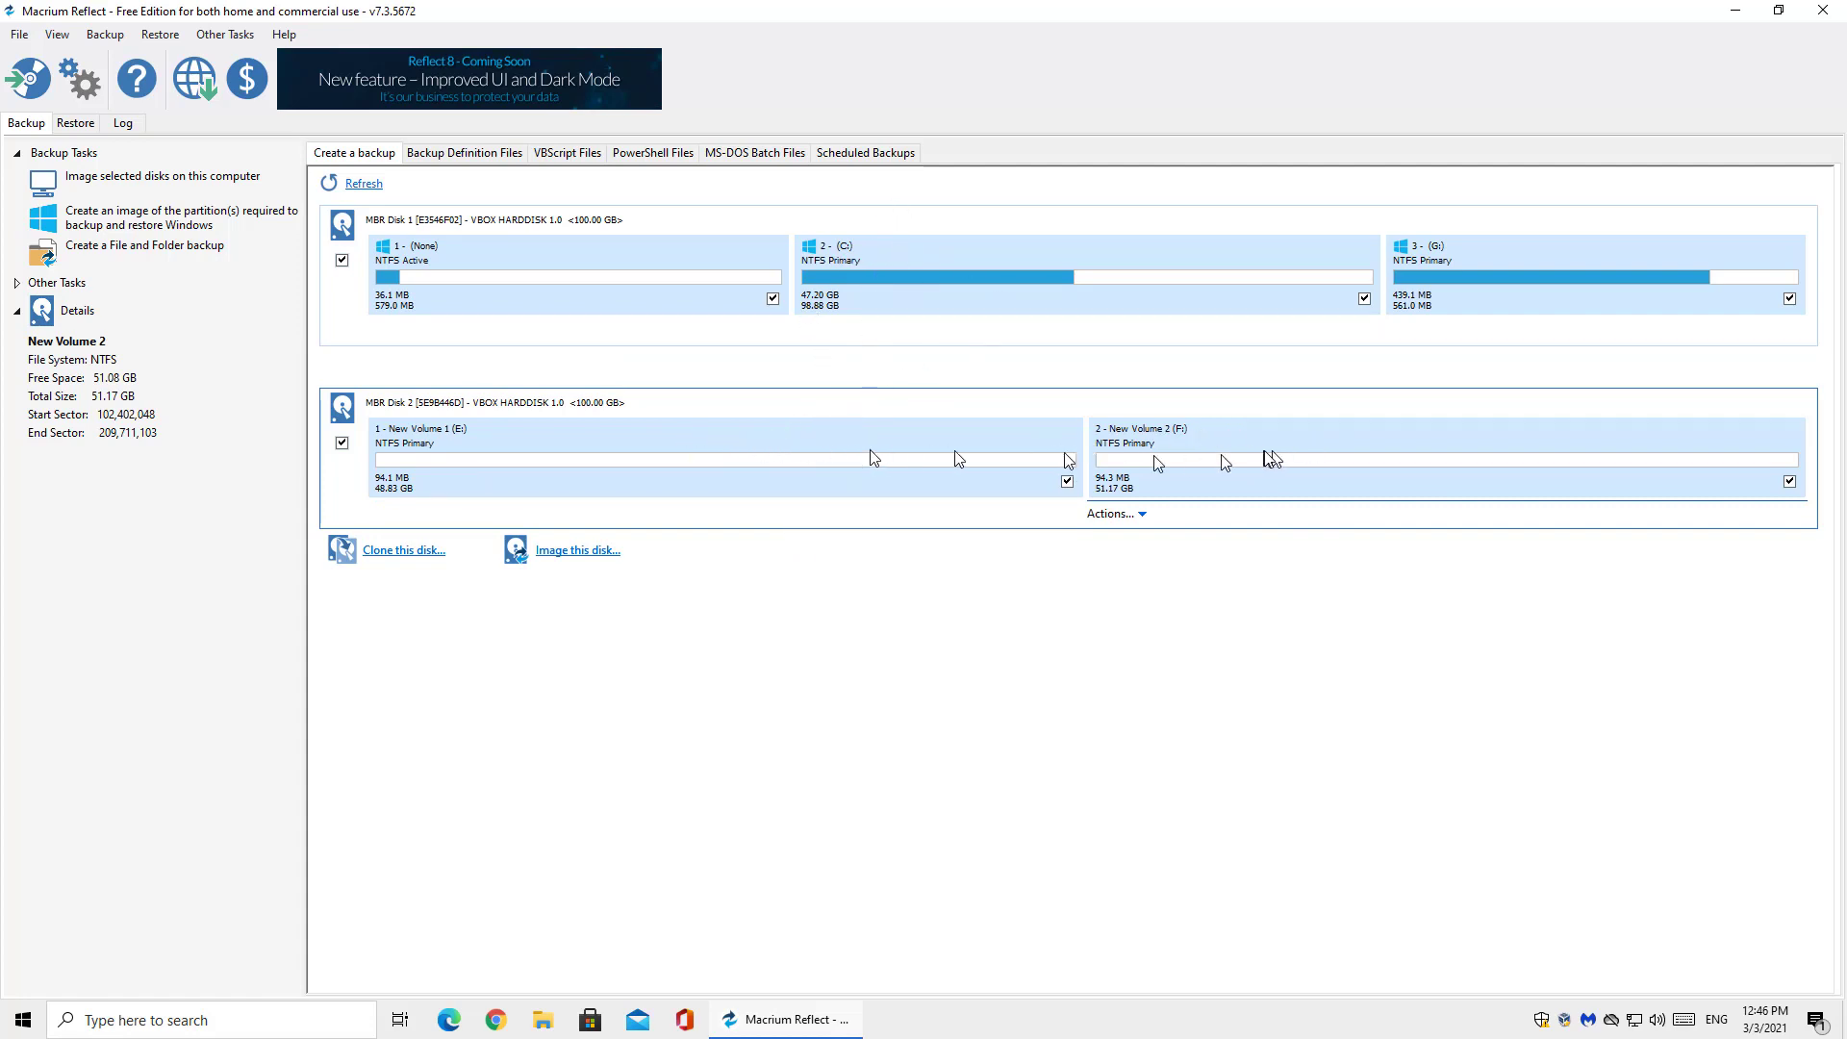
click(1069, 482)
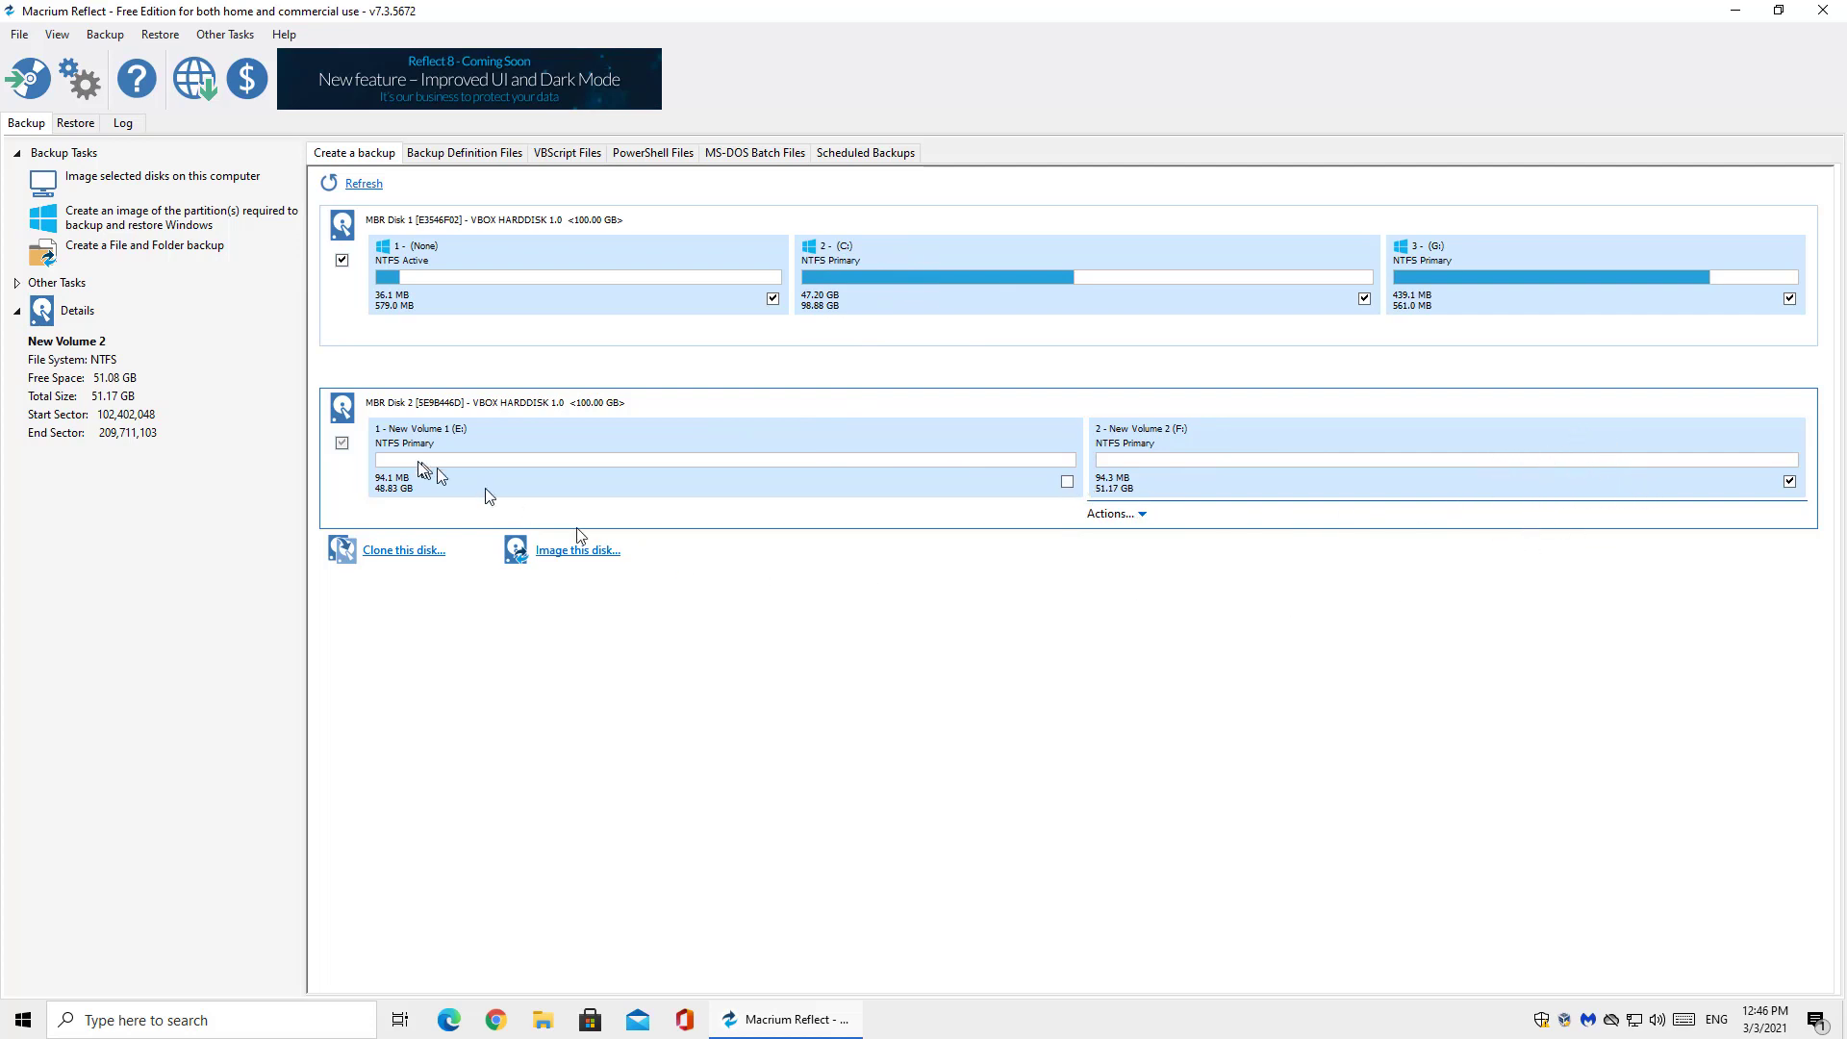
click(342, 445)
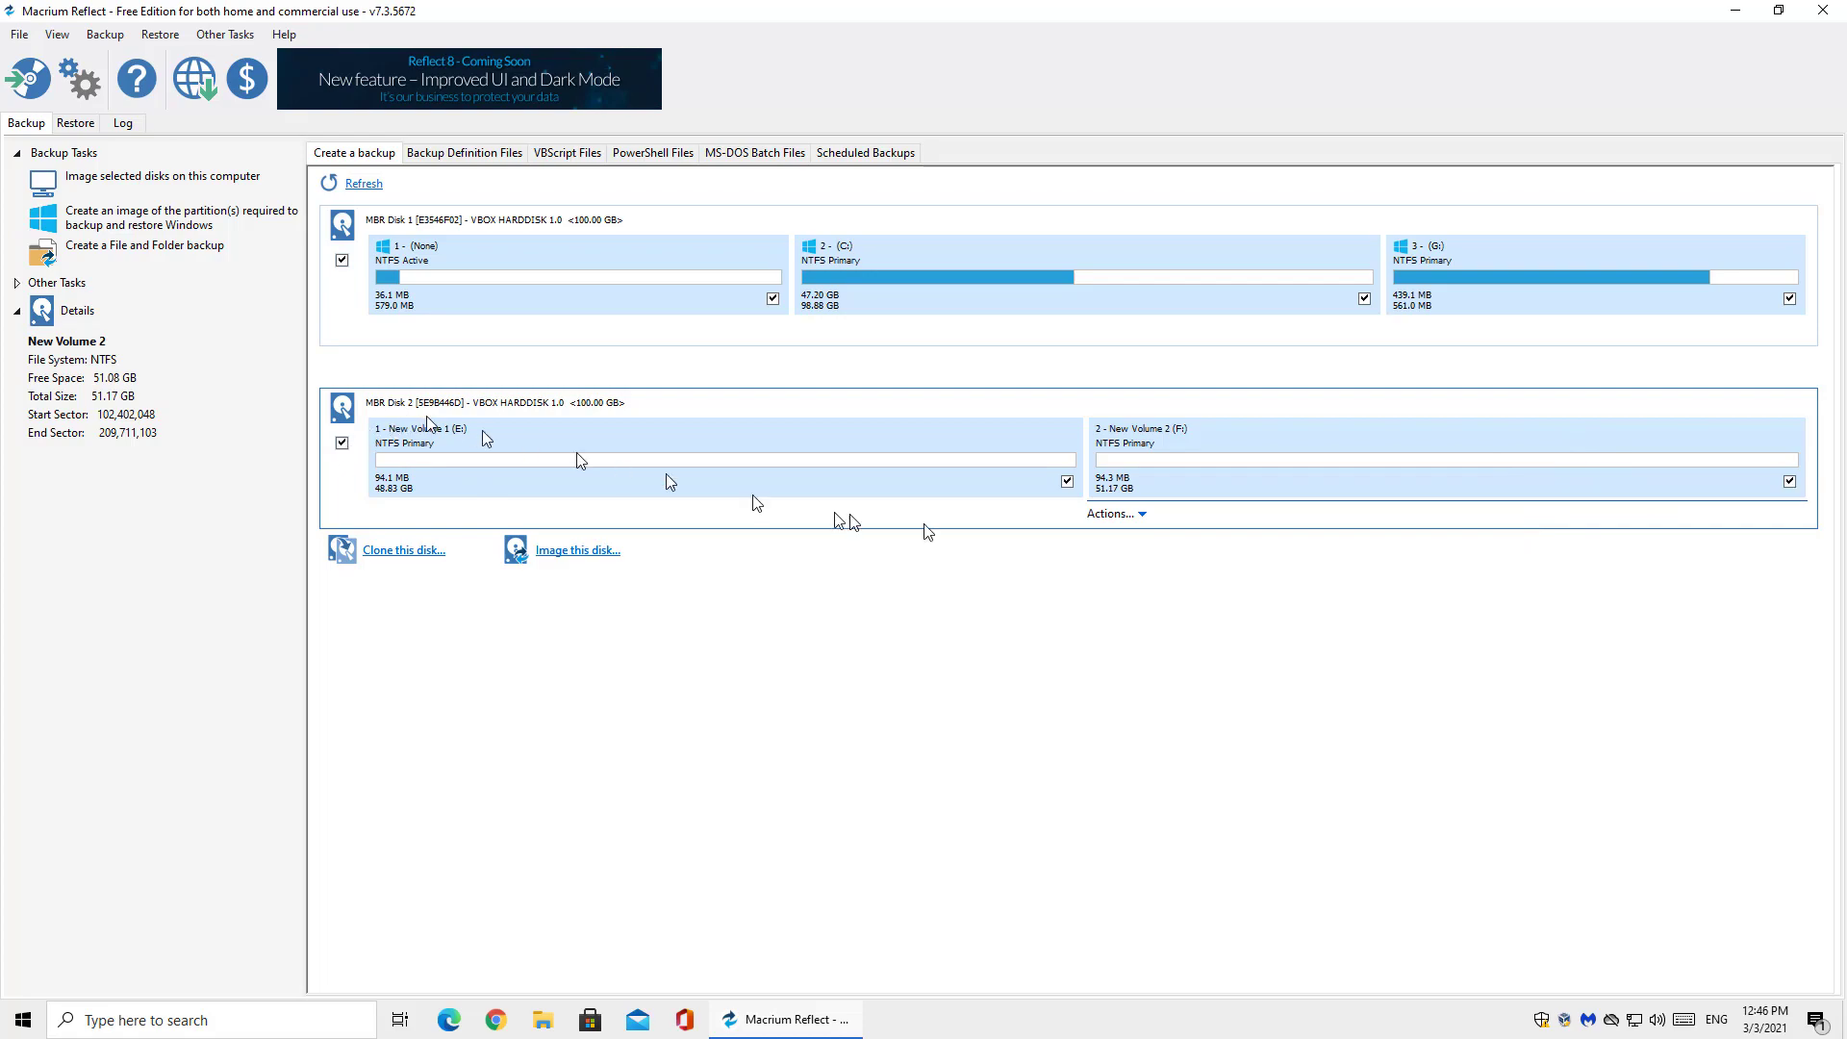